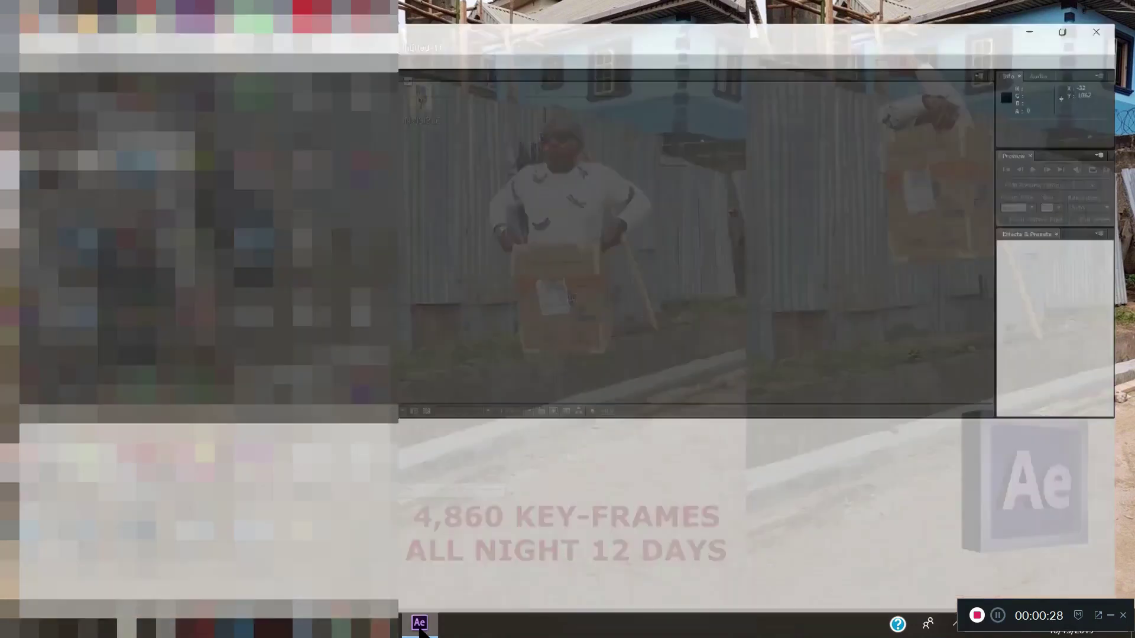
# Step: Choose ORIGINAL VIDEO from the INVISIBLE folder on the Desktop as footage to import
pyautogui.rightClick(80, 205)
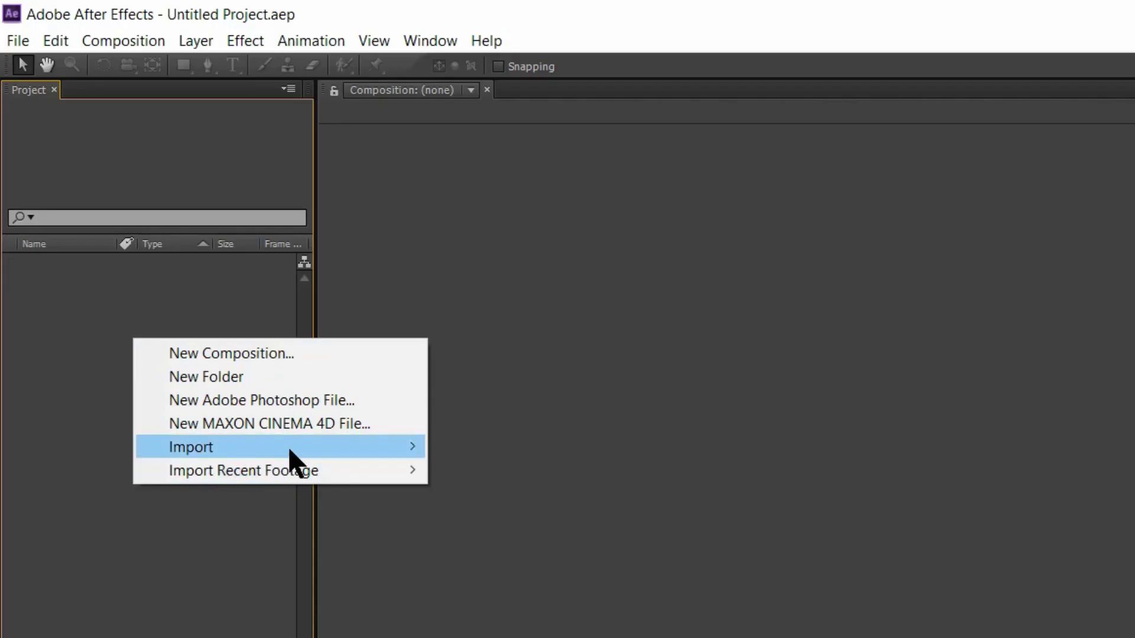
pyautogui.moveTo(291, 456)
pyautogui.click(490, 451)
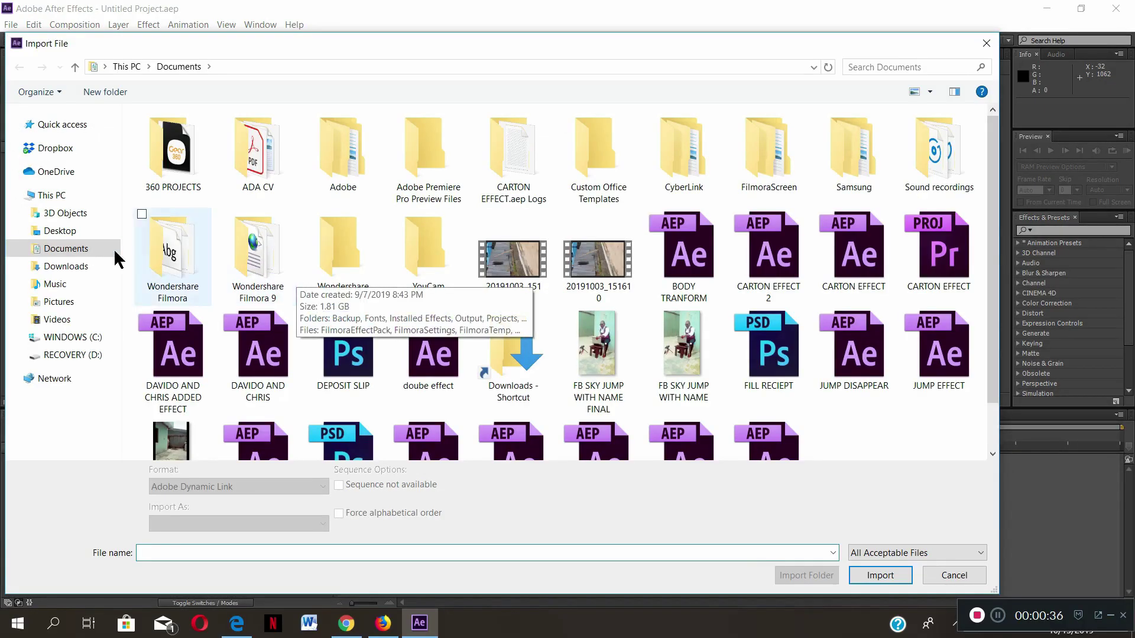
pyautogui.click(60, 231)
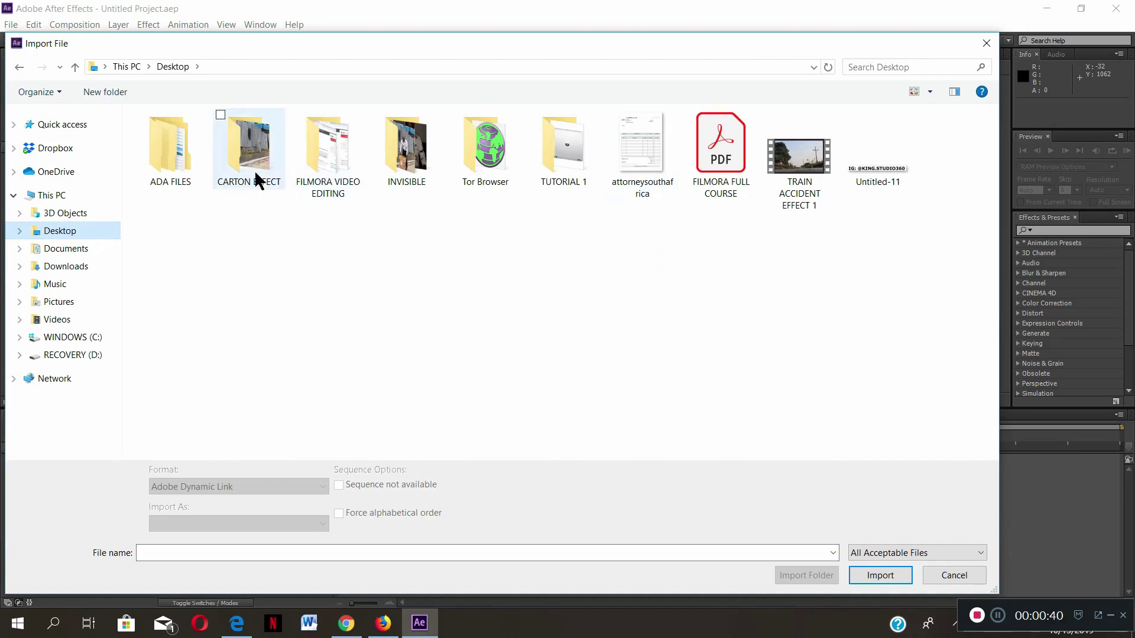
pyautogui.doubleClick(410, 173)
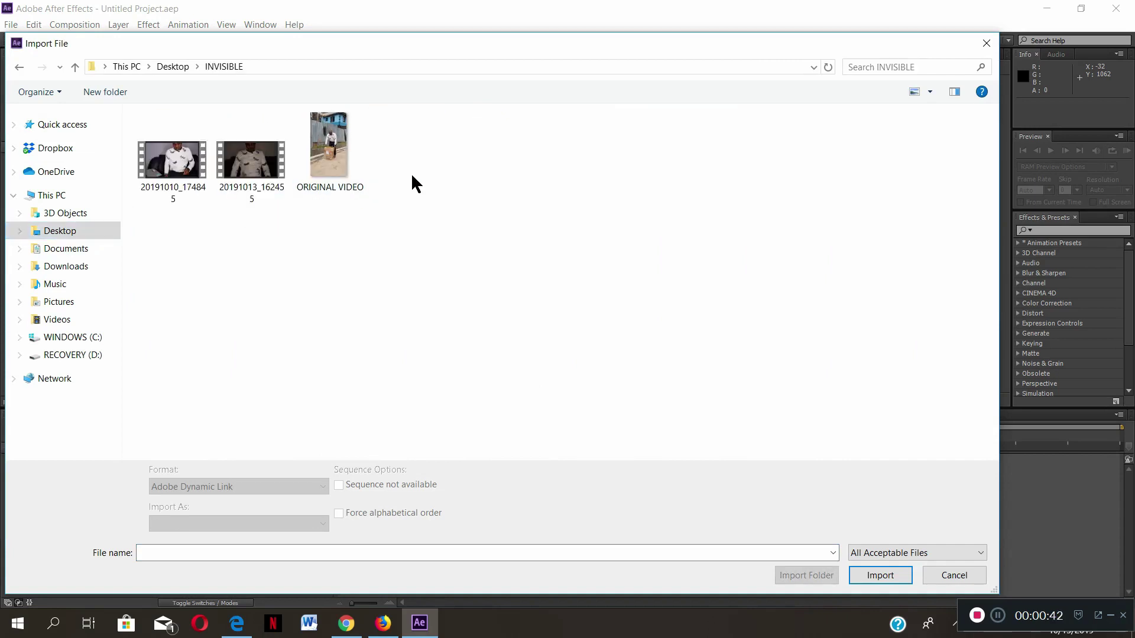
pyautogui.click(319, 150)
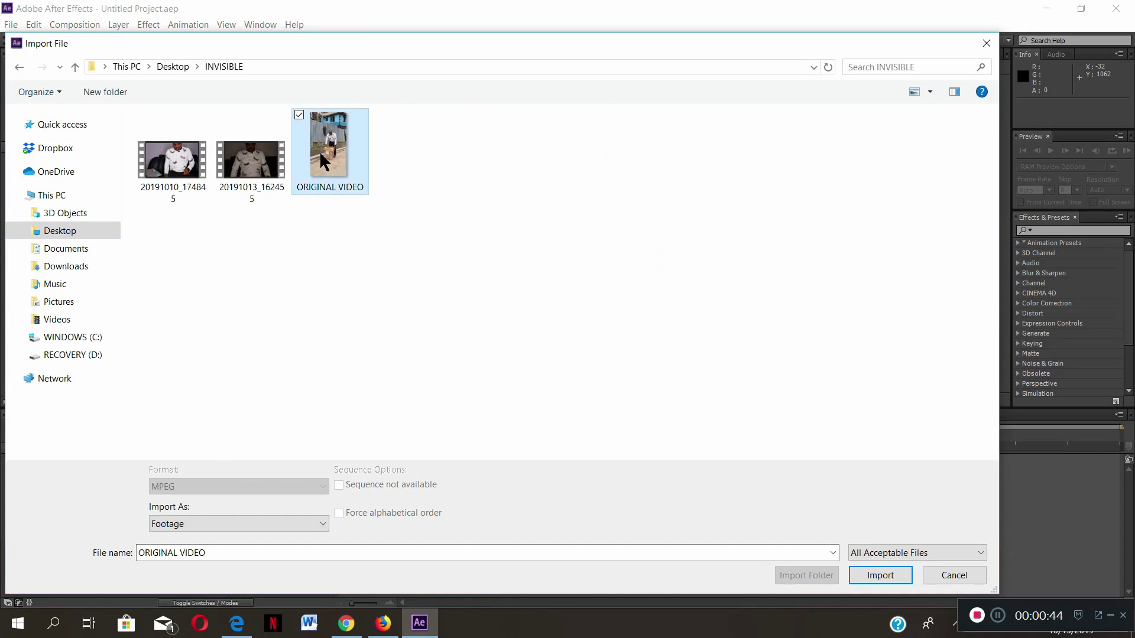
# Step: Play the ORIGINAL VIDEO file in a maximized video player, and close the player
pyautogui.rightClick(322, 159)
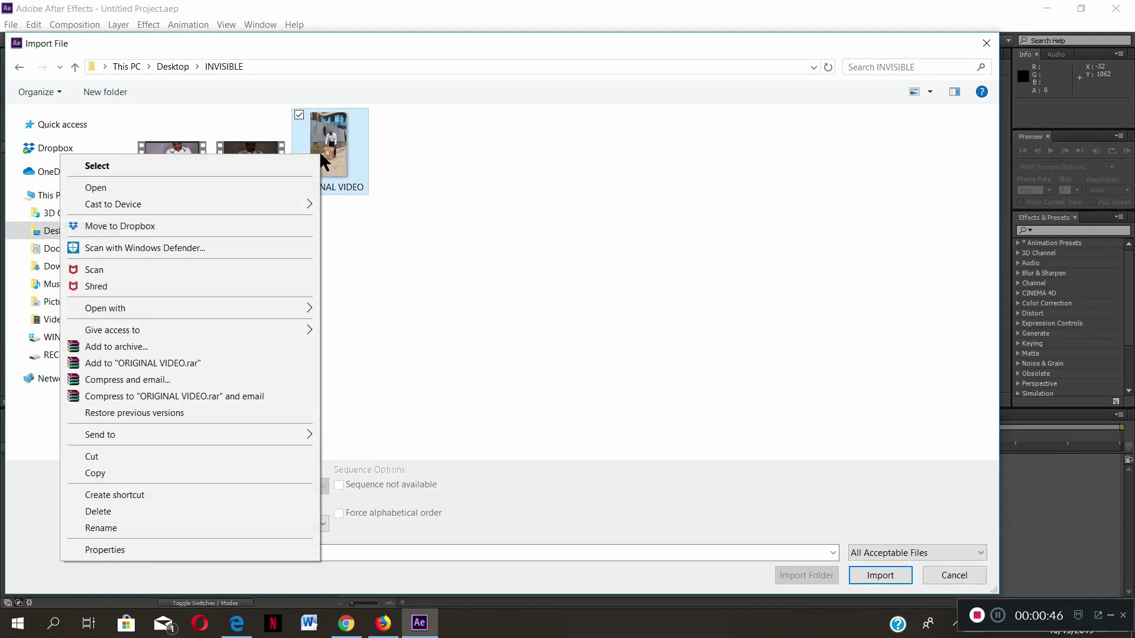
pyautogui.click(284, 184)
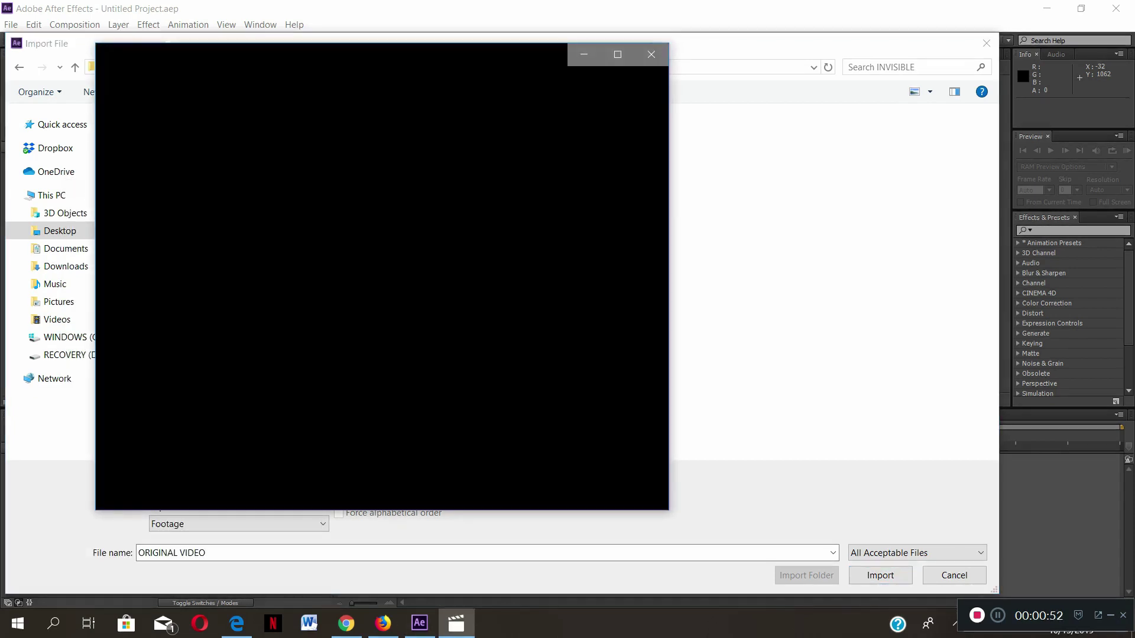
pyautogui.click(618, 54)
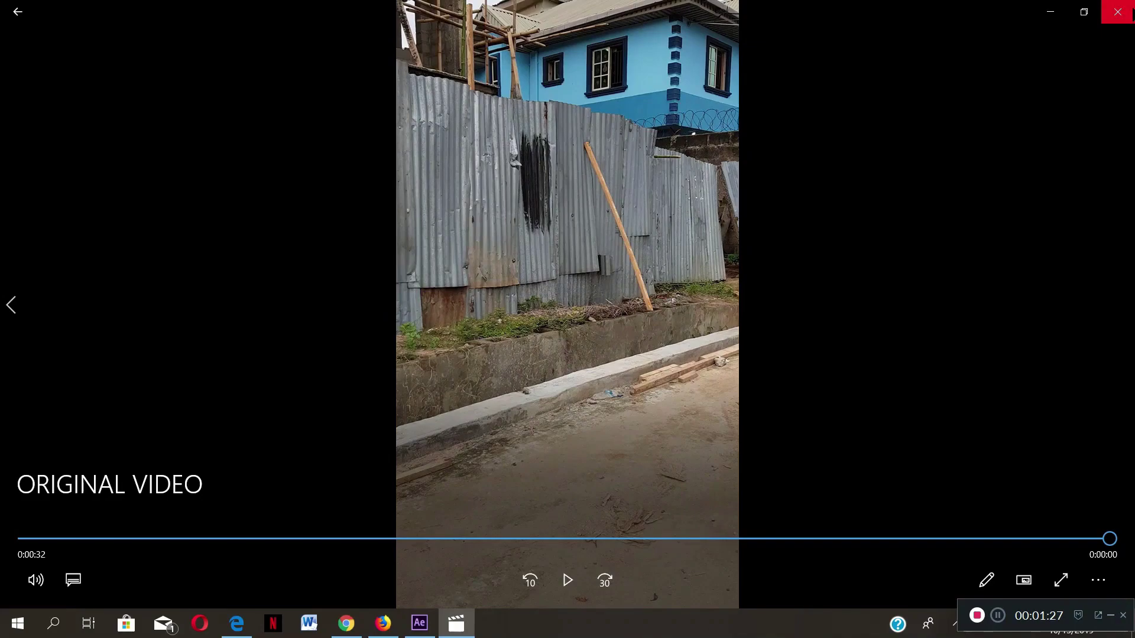
pyautogui.click(1117, 12)
# Step: Import ORIGINAL VIDEO and create a composition from the clip
pyautogui.press('Escape')
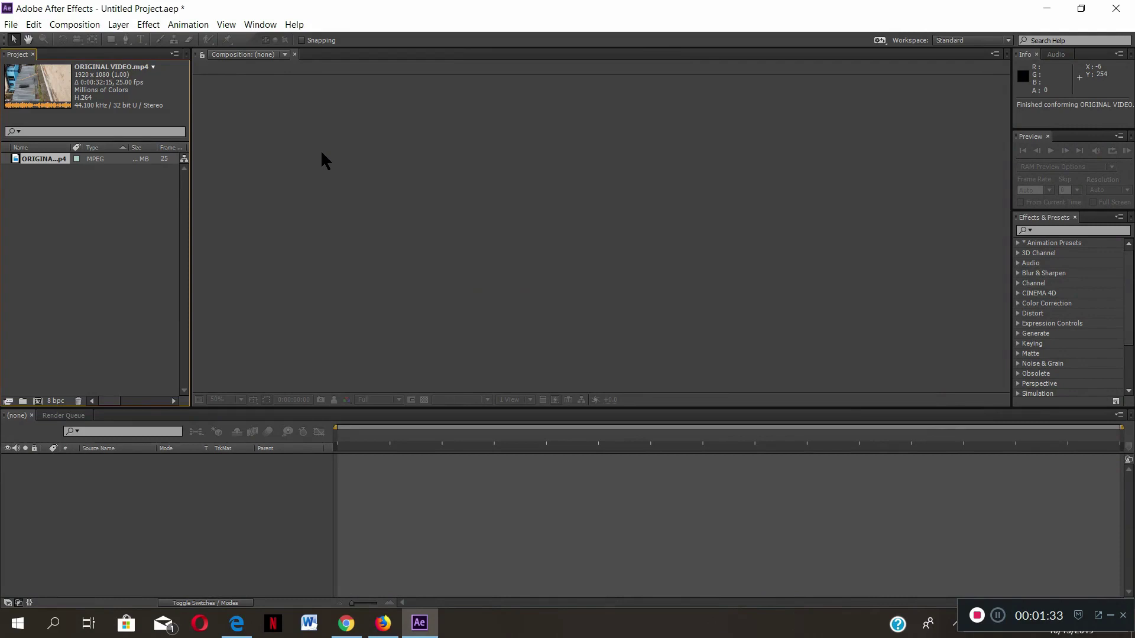
pyautogui.moveTo(123, 158); pyautogui.dragTo(145, 477)
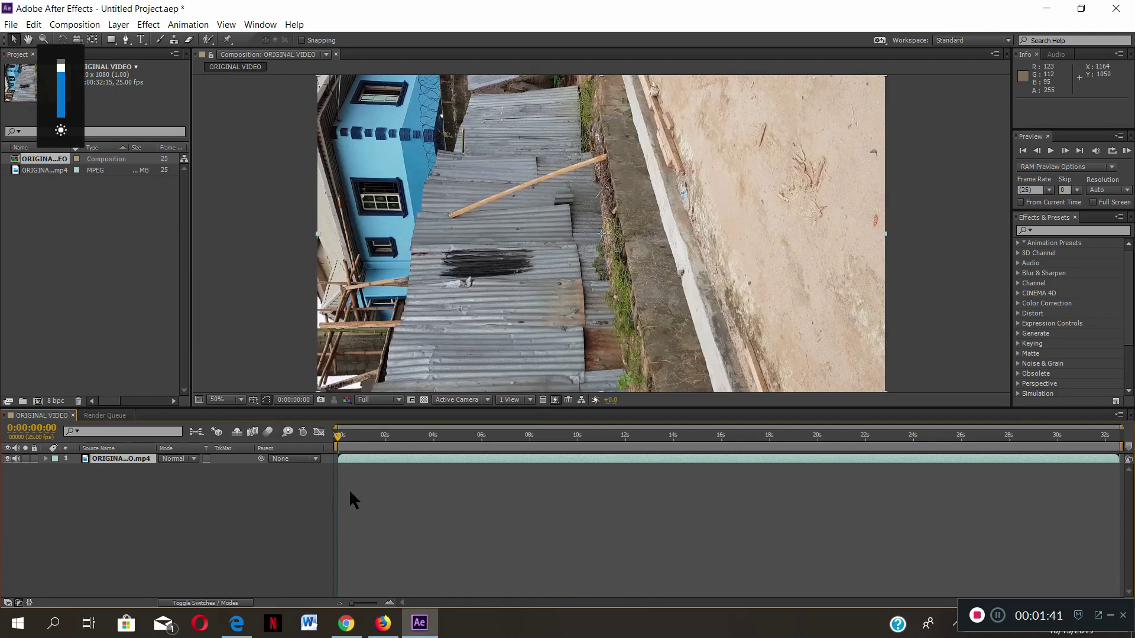
# Step: Move the current time to 0:00:01:24, where the scene is empty, and duplicate the ORIGINAL VIDEO layer
pyautogui.moveTo(354, 436); pyautogui.dragTo(385, 443)
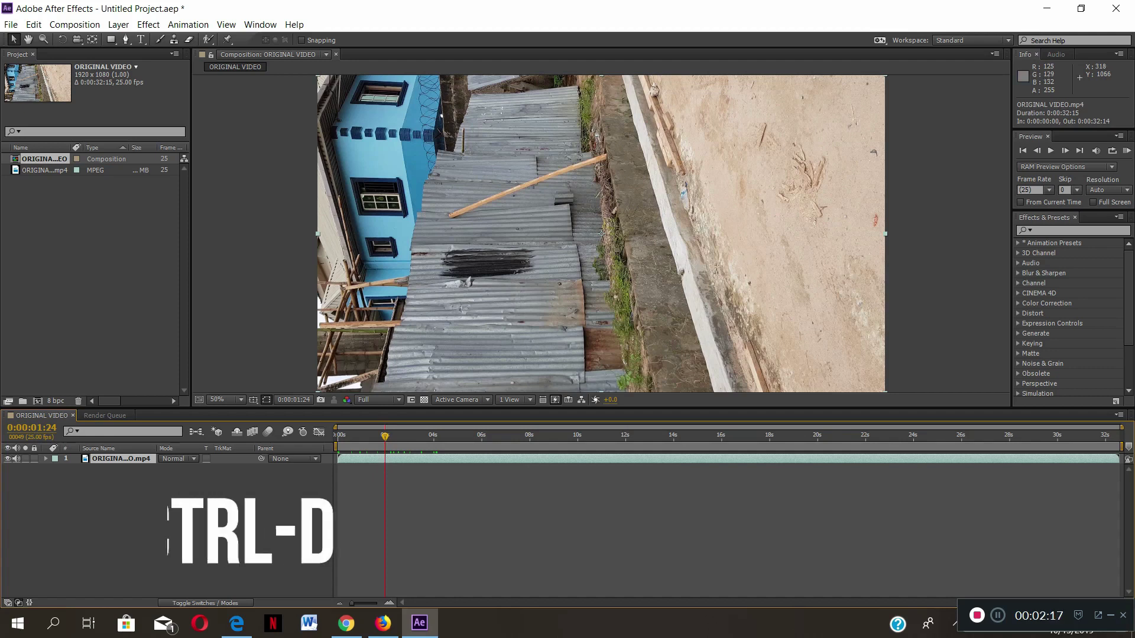
pyautogui.click(34, 25)
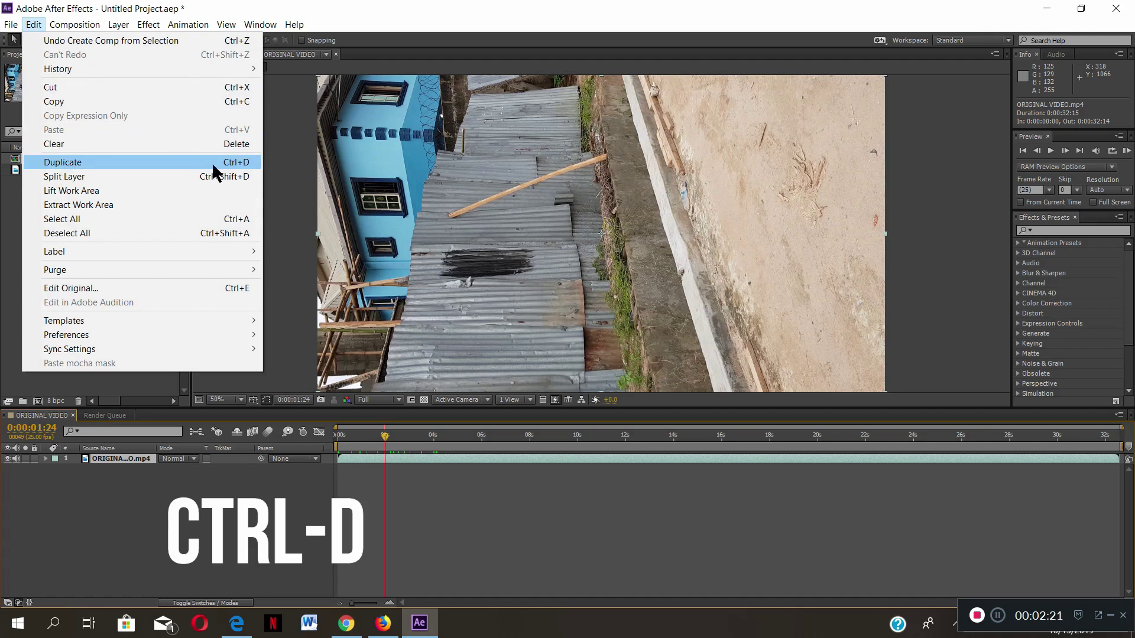
pyautogui.click(440, 13)
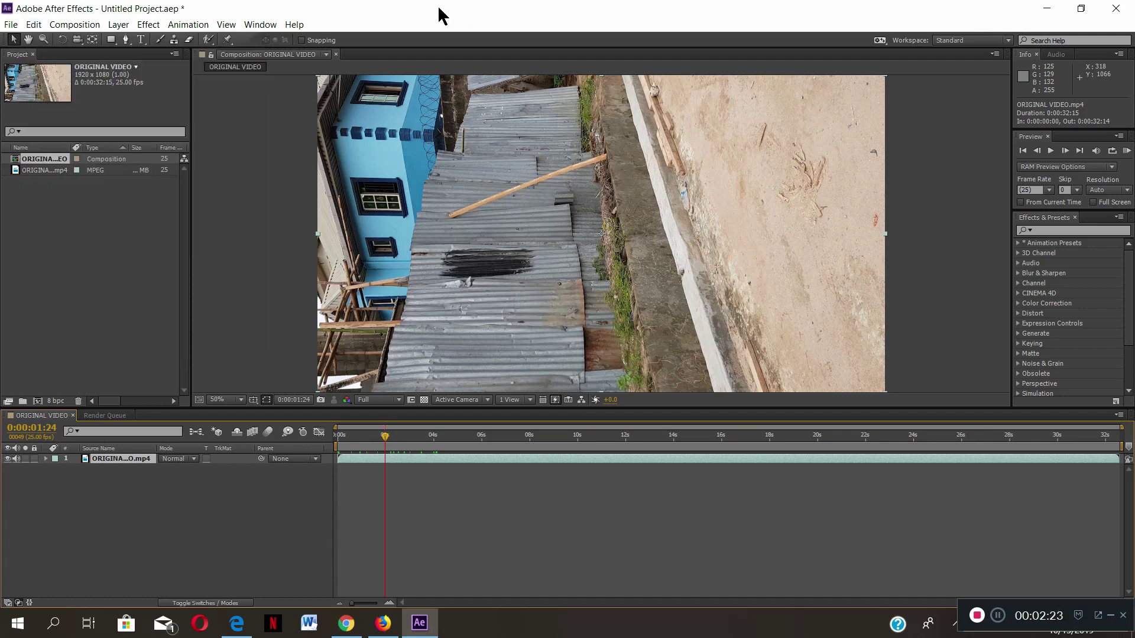
pyautogui.hotkey('ctrl', 'd')
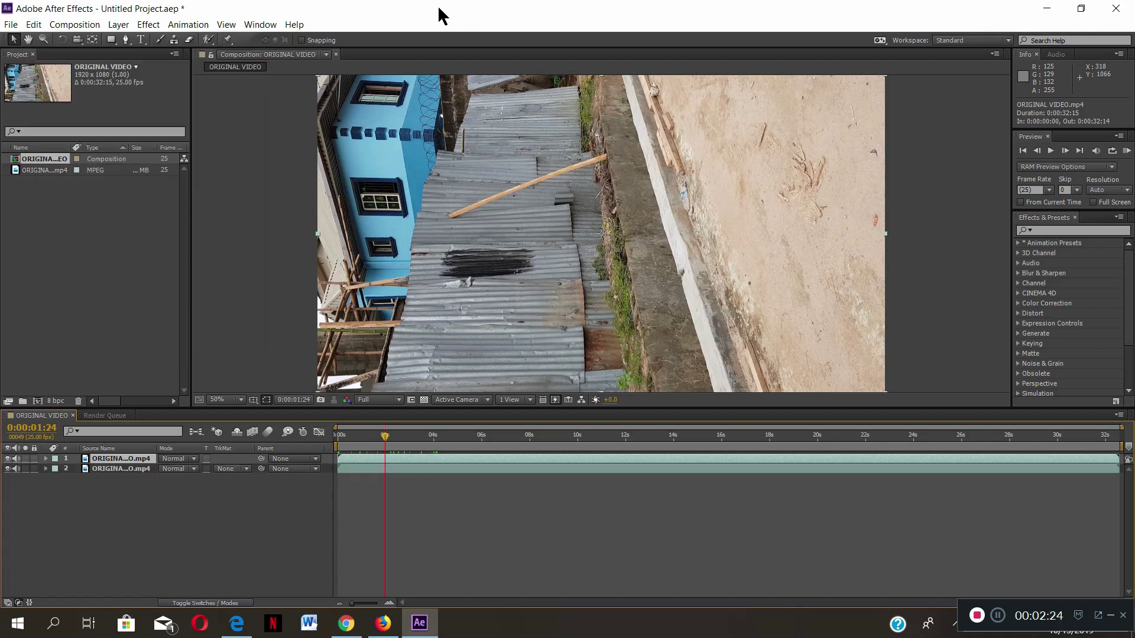
# Step: Apply Freeze Frame to the lower video layer at 0:00:01:24
pyautogui.click(371, 469)
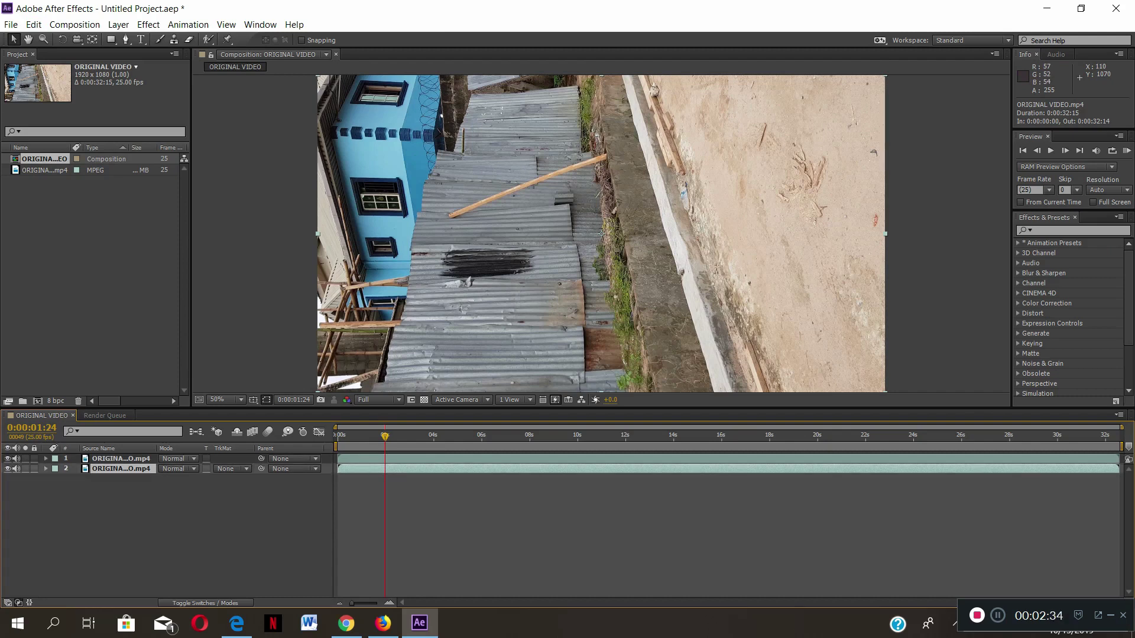
pyautogui.rightClick(384, 469)
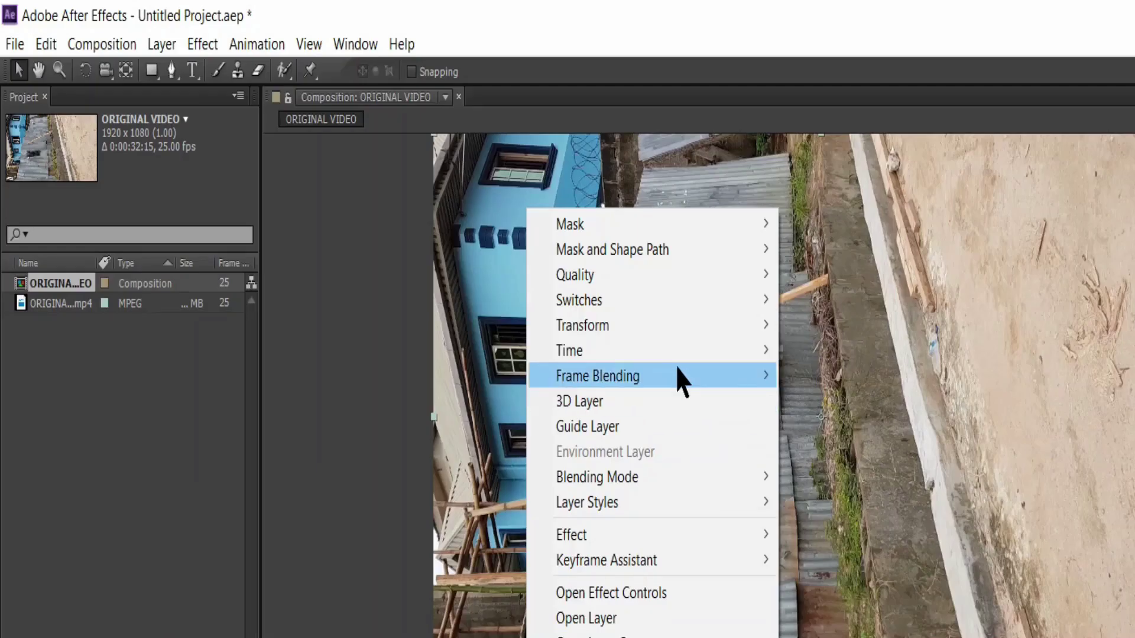
pyautogui.moveTo(486, 199)
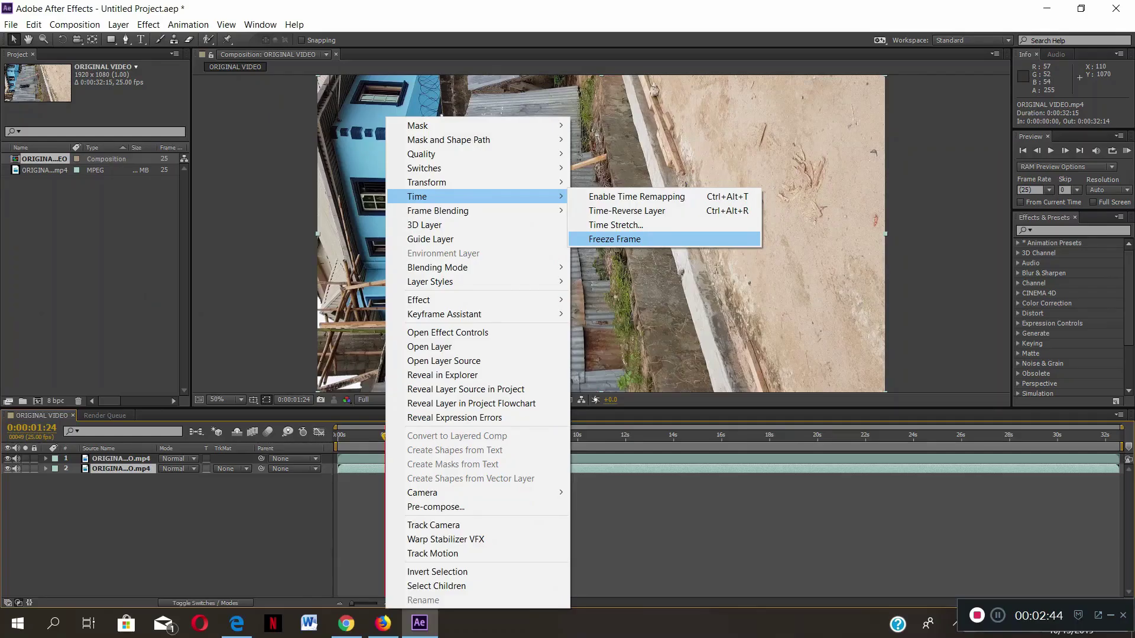
pyautogui.click(614, 238)
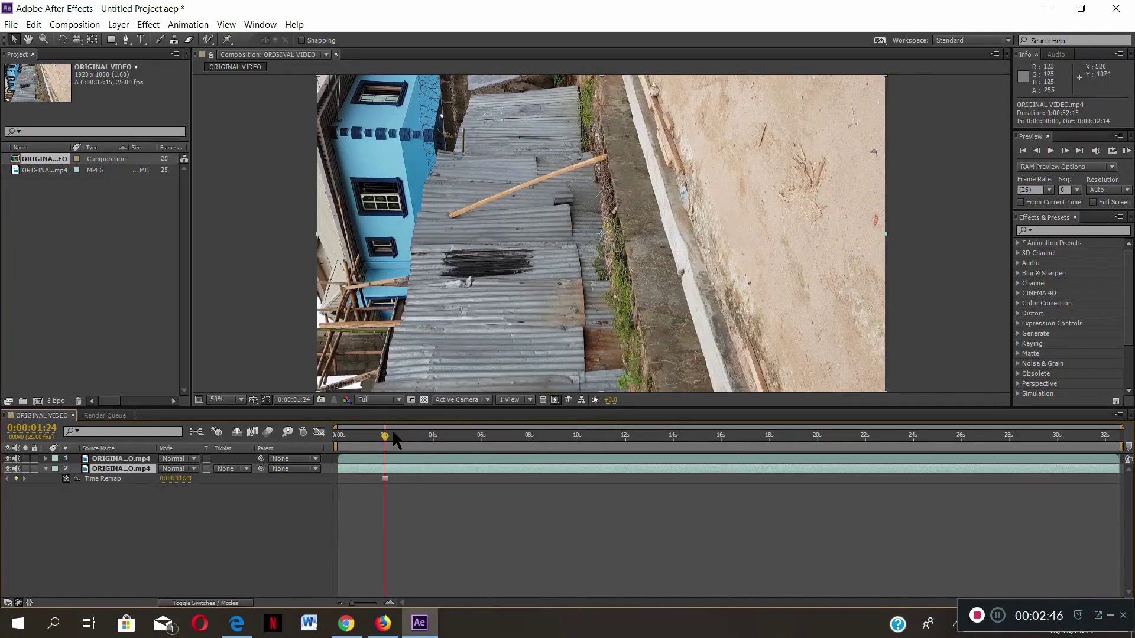
# Step: Move the current time to 0:00:11:19, where the man holds the carton, and activate the Pen tool with the upper layer selected
pyautogui.moveTo(387, 438); pyautogui.dragTo(606, 437)
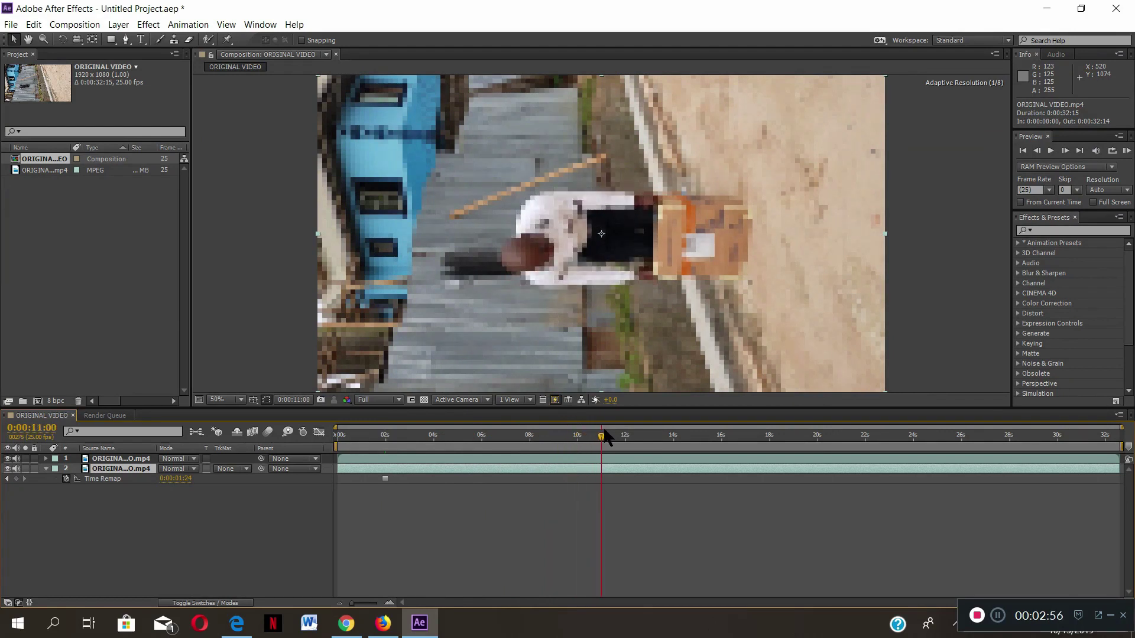
pyautogui.moveTo(606, 438); pyautogui.dragTo(579, 445)
pyautogui.press('space')
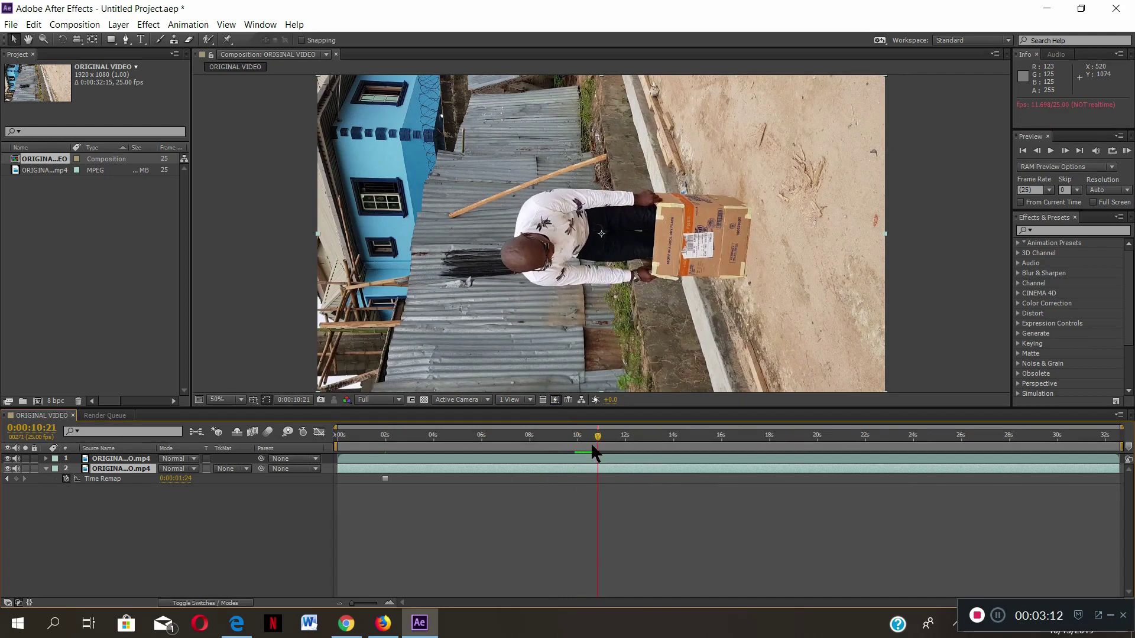
pyautogui.click(597, 459)
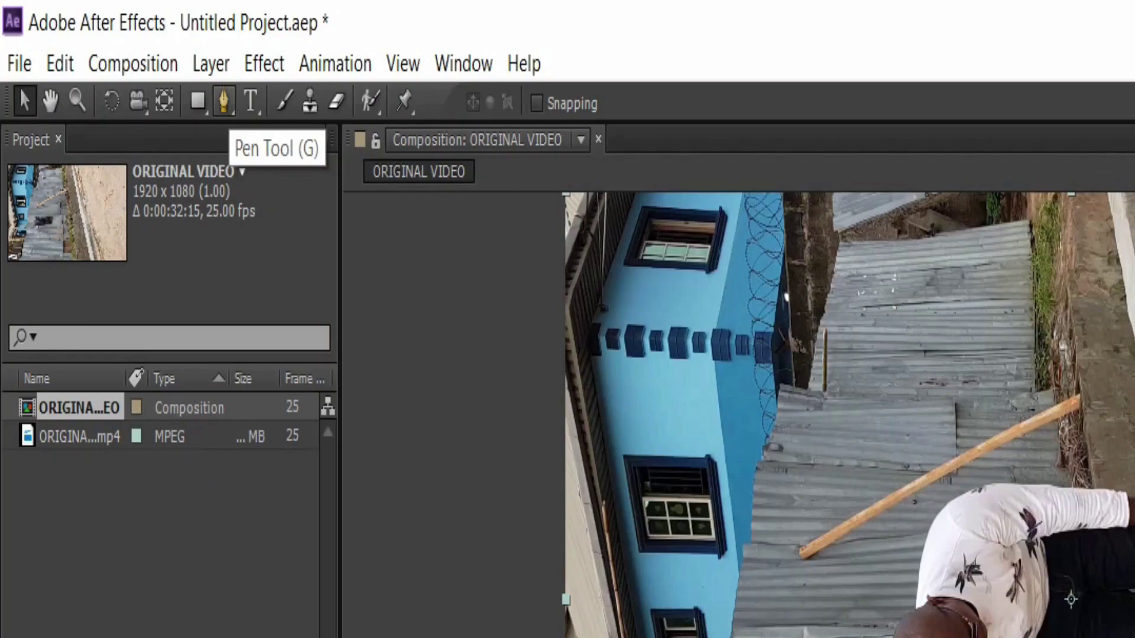
pyautogui.click(223, 101)
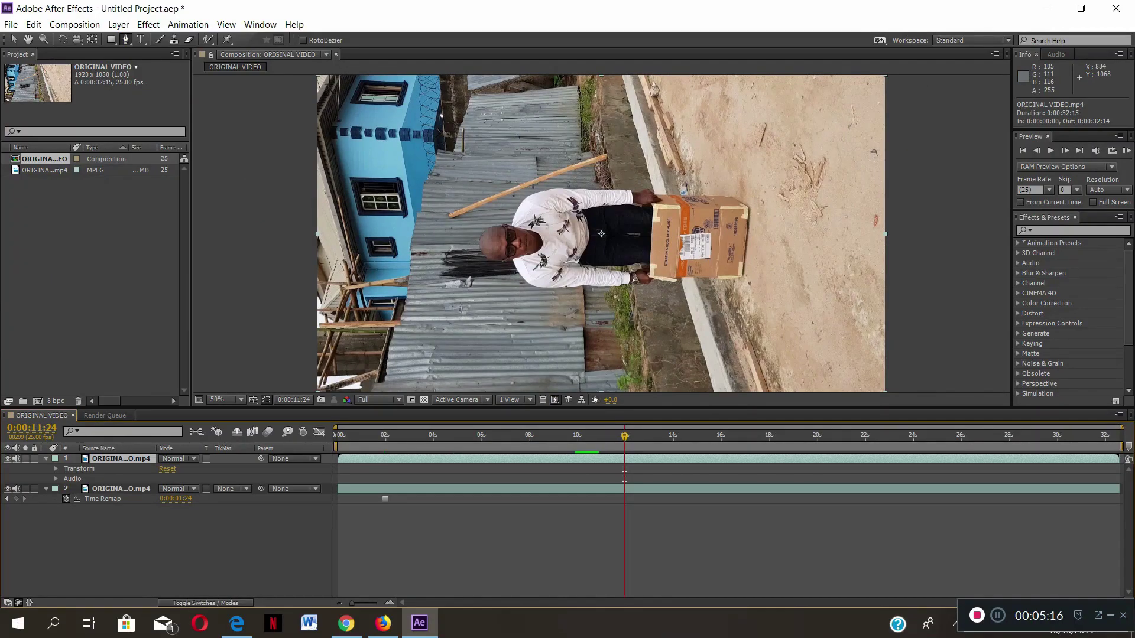
pyautogui.moveTo(627, 439); pyautogui.dragTo(623, 439)
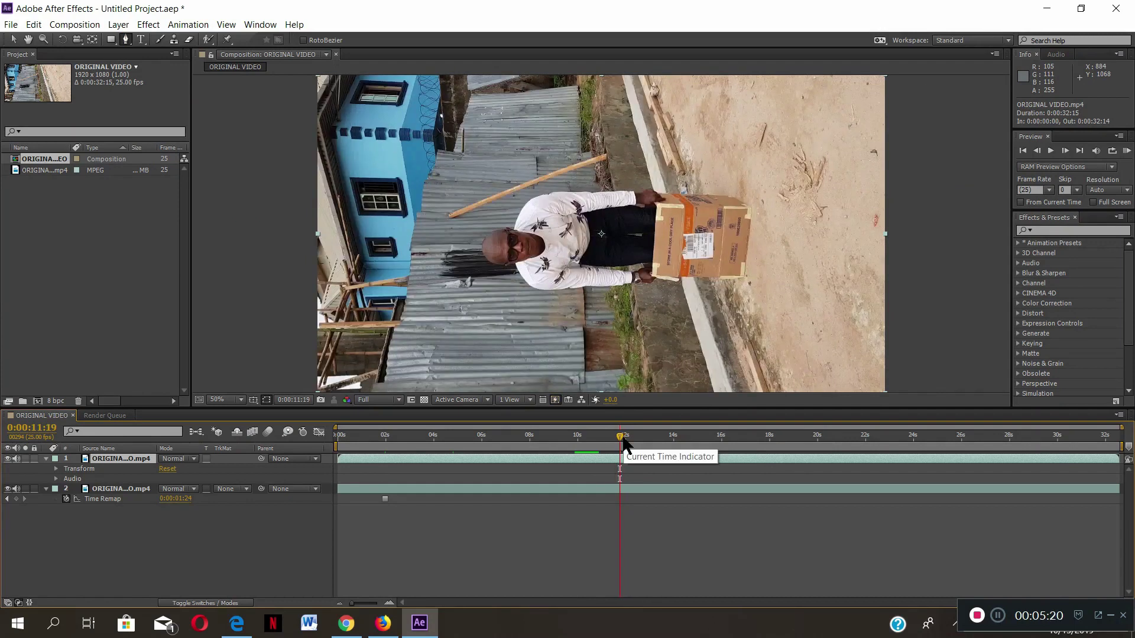
pyautogui.click(503, 213)
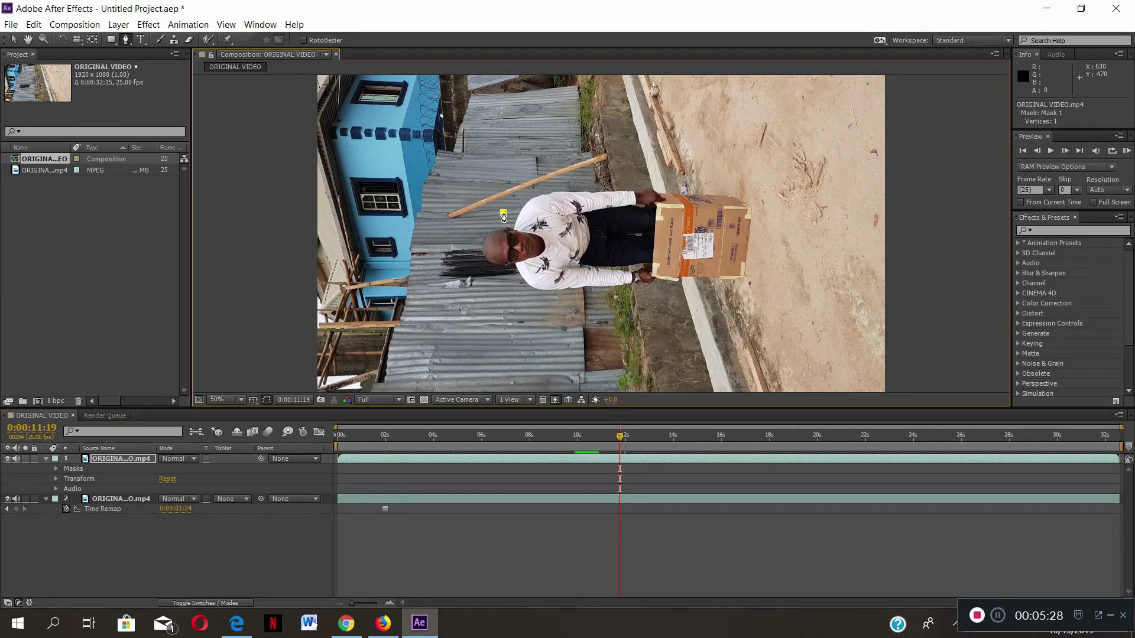
pyautogui.hotkey('ctrl', 'z')
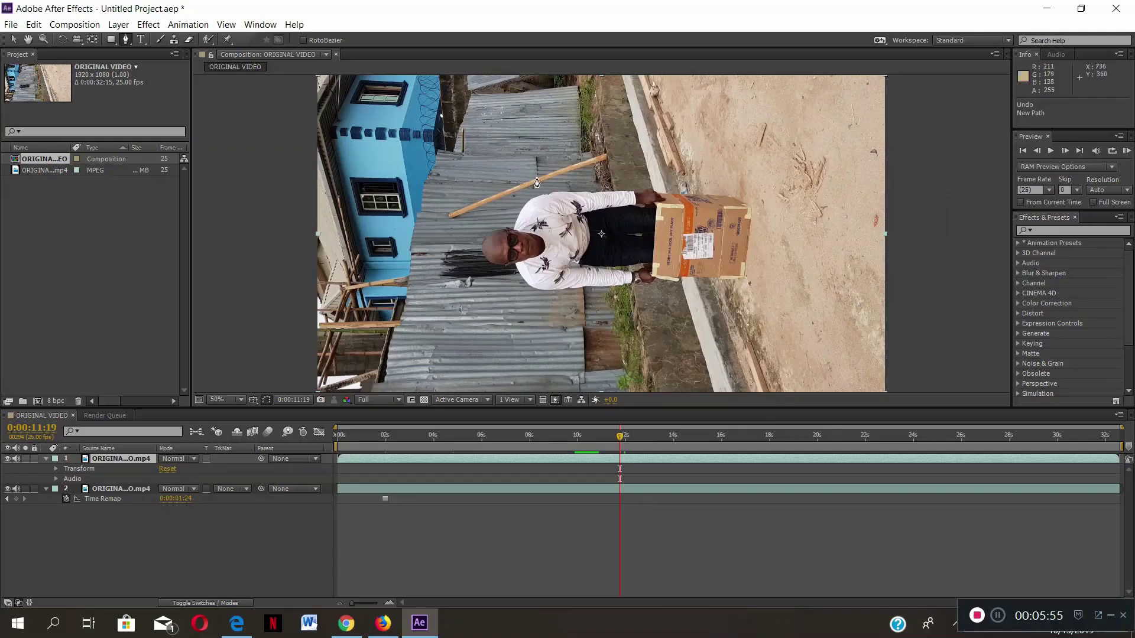
pyautogui.click(509, 217)
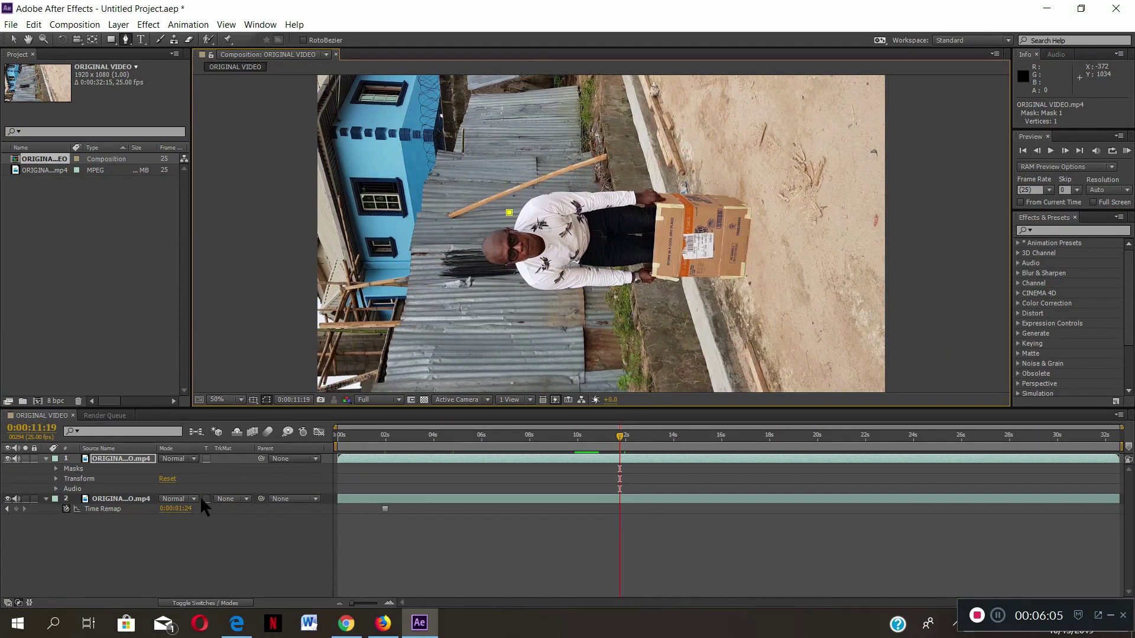
pyautogui.hotkey('ctrl', 'z')
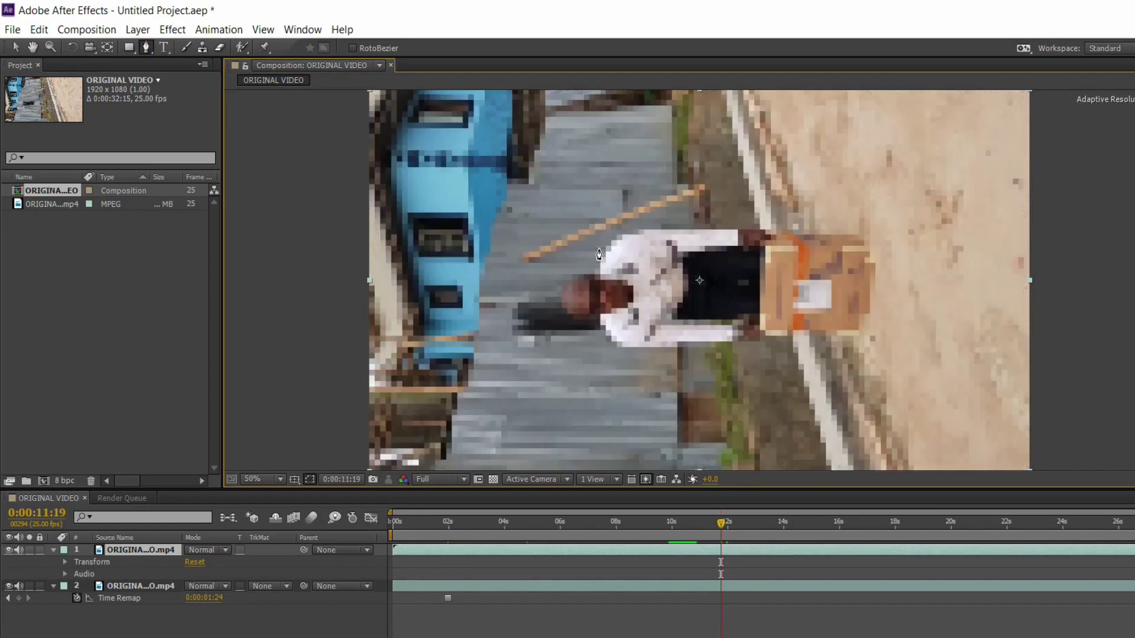
# Step: Start a Pen mask beside the man's shoulder on the upper layer and enable Mask Path keyframing at 0:00:11:19
pyautogui.click(599, 250)
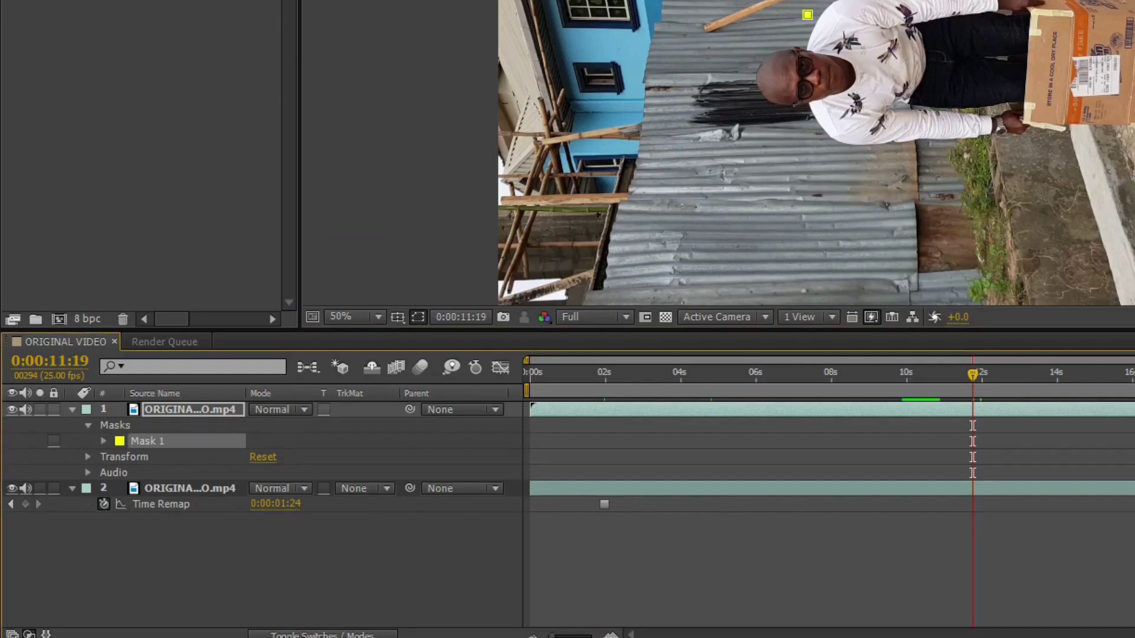
pyautogui.click(104, 442)
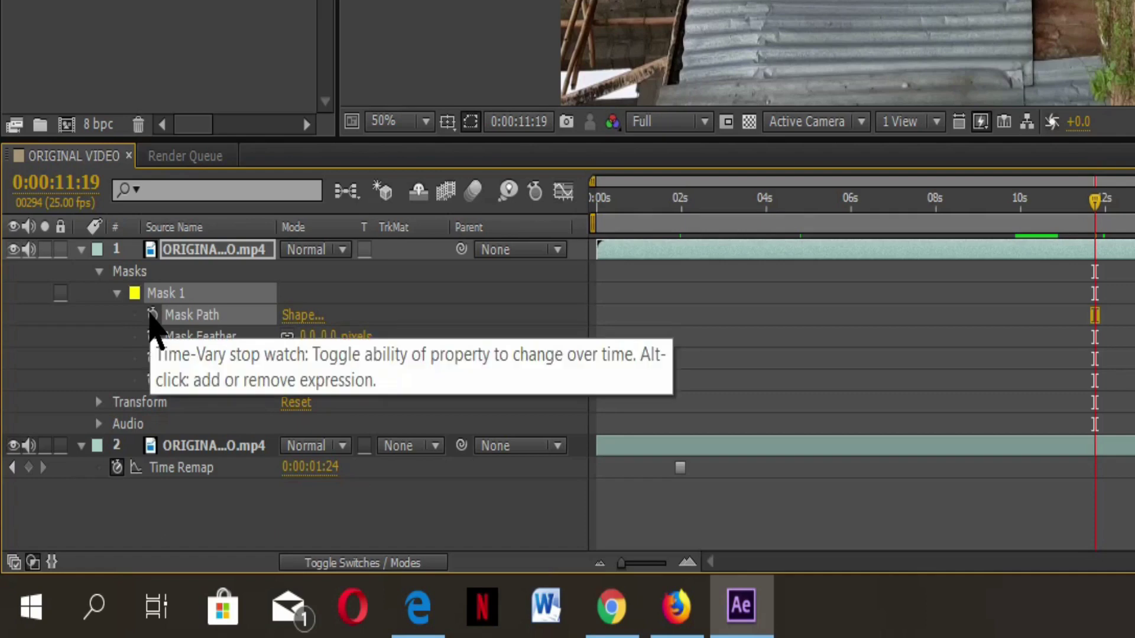
pyautogui.click(152, 315)
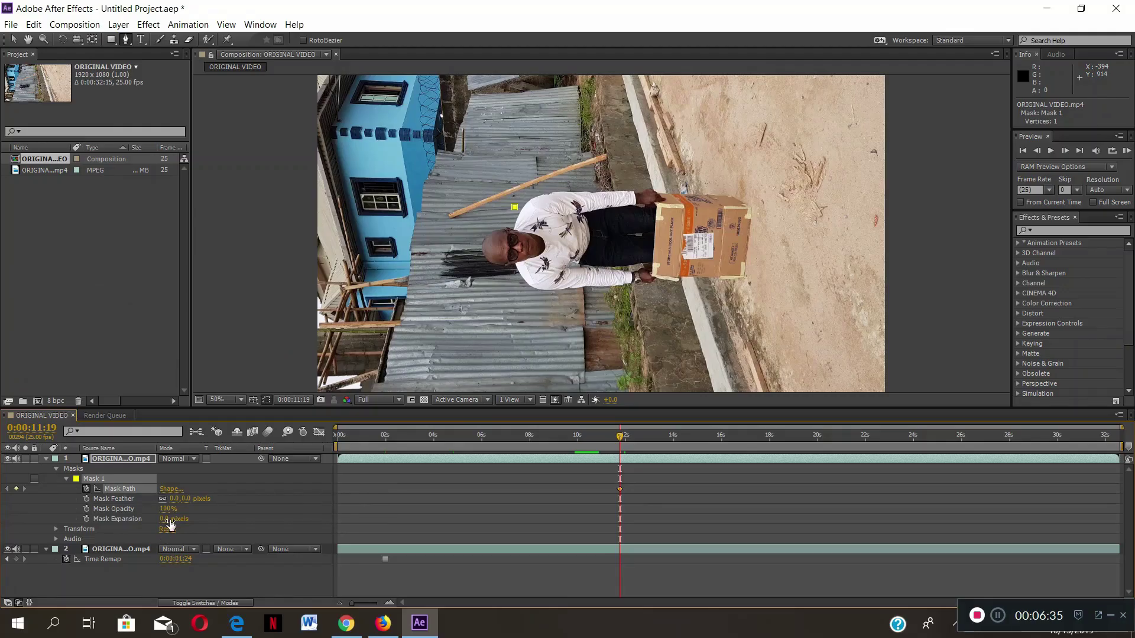
# Step: Trace the mask path closely along the man's shoulder and upper sleeve edge as far as the cuff
pyautogui.click(533, 196)
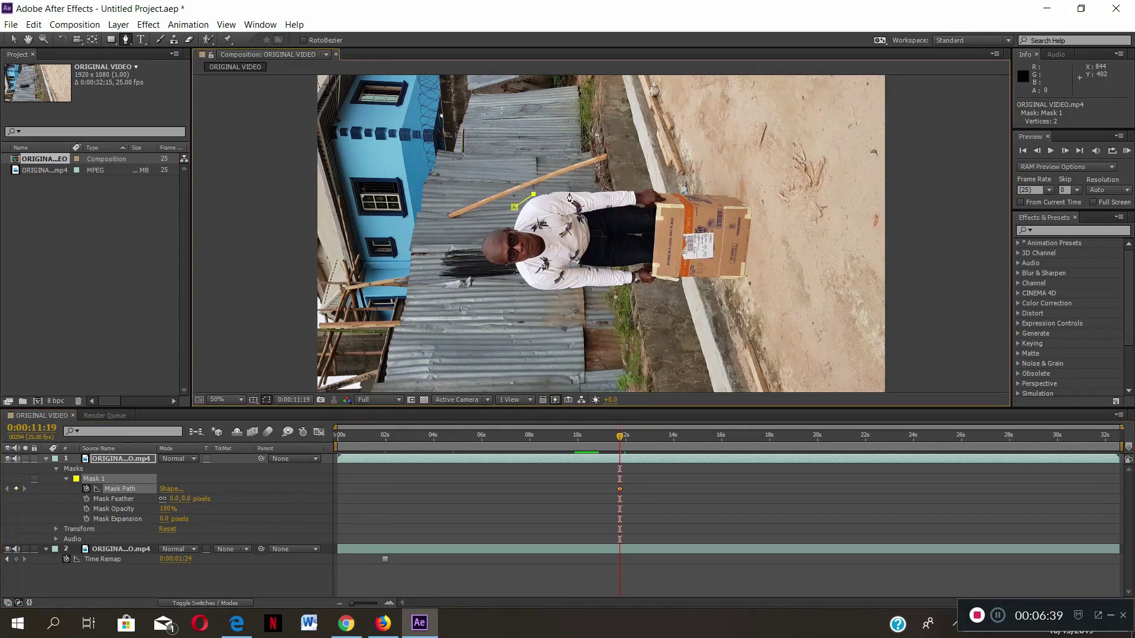
pyautogui.scroll(2, 544, 205)
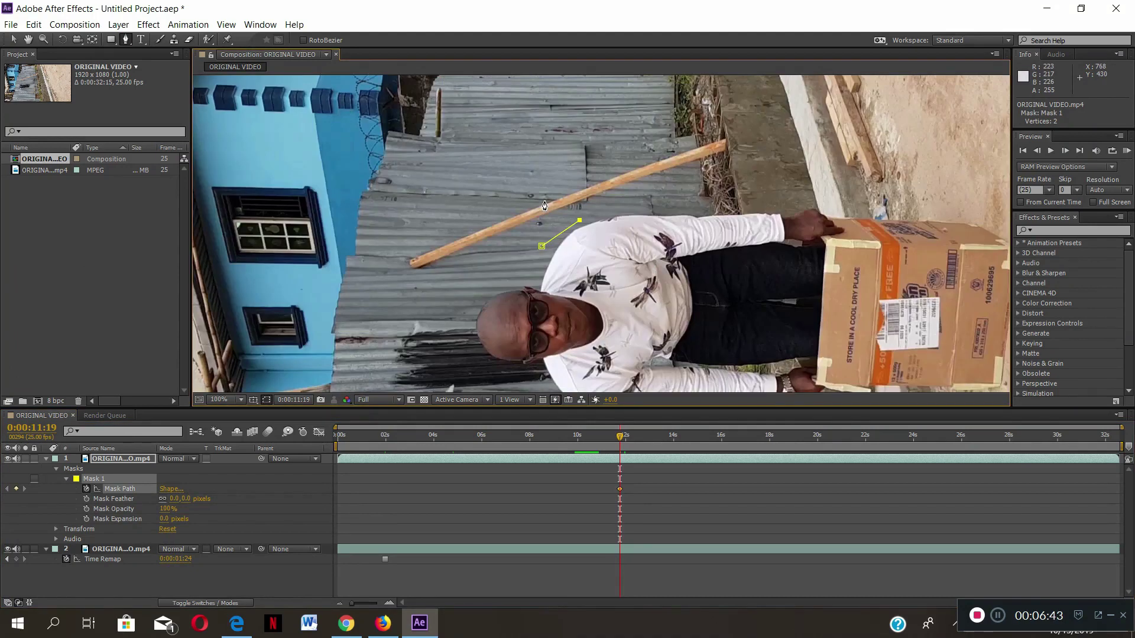
pyautogui.scroll(2, 596, 263)
pyautogui.press('h')
pyautogui.moveTo(695, 121); pyautogui.dragTo(494, 239)
pyautogui.press('g')
pyautogui.click(517, 195)
pyautogui.click(549, 185)
pyautogui.click(578, 185)
pyautogui.click(616, 185)
pyautogui.click(642, 186)
pyautogui.click(678, 185)
pyautogui.click(699, 186)
pyautogui.click(731, 186)
pyautogui.click(731, 185)
pyautogui.click(768, 185)
pyautogui.click(814, 181)
pyautogui.click(862, 182)
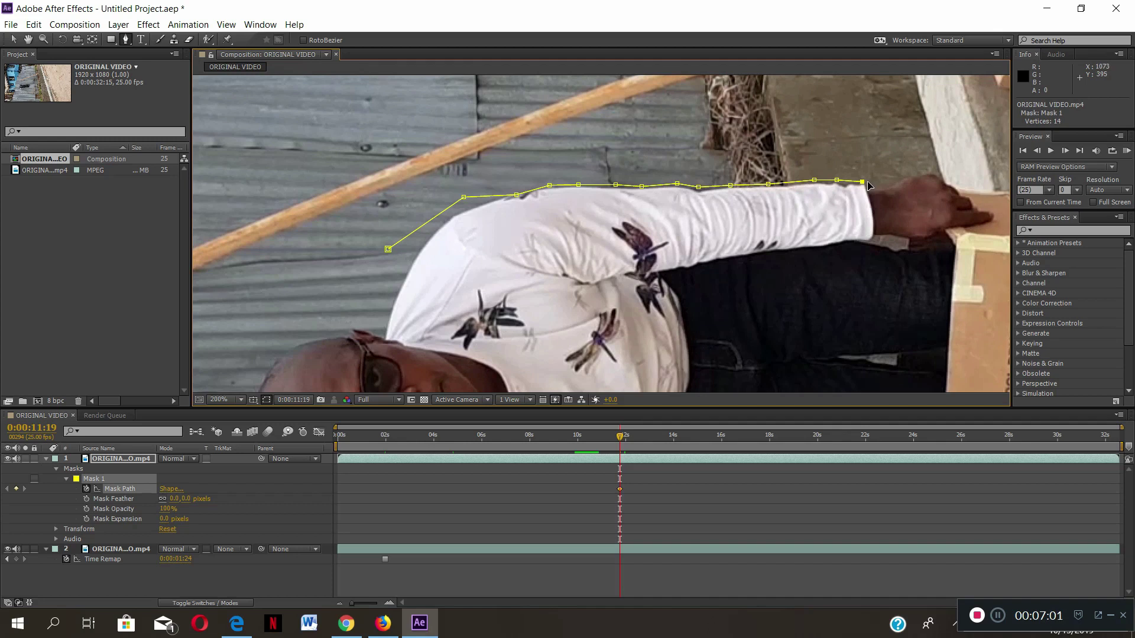
# Step: Continue the mask path around the man's wrist and hand, trace the rest of his outline, and close it at the shoulder
pyautogui.click(870, 185)
pyautogui.click(880, 185)
pyautogui.click(909, 173)
pyautogui.click(926, 170)
pyautogui.click(941, 175)
pyautogui.press('space')
pyautogui.moveTo(915, 205); pyautogui.dragTo(396, 118)
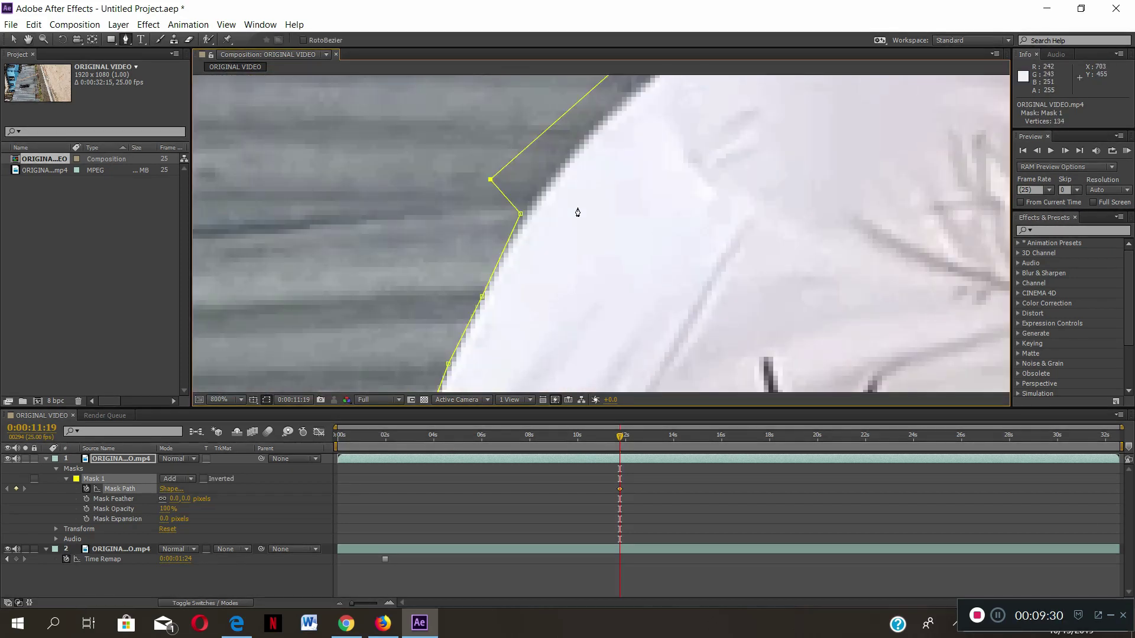
pyautogui.moveTo(577, 213); pyautogui.dragTo(502, 302)
pyautogui.scroll(-3, 494, 302)
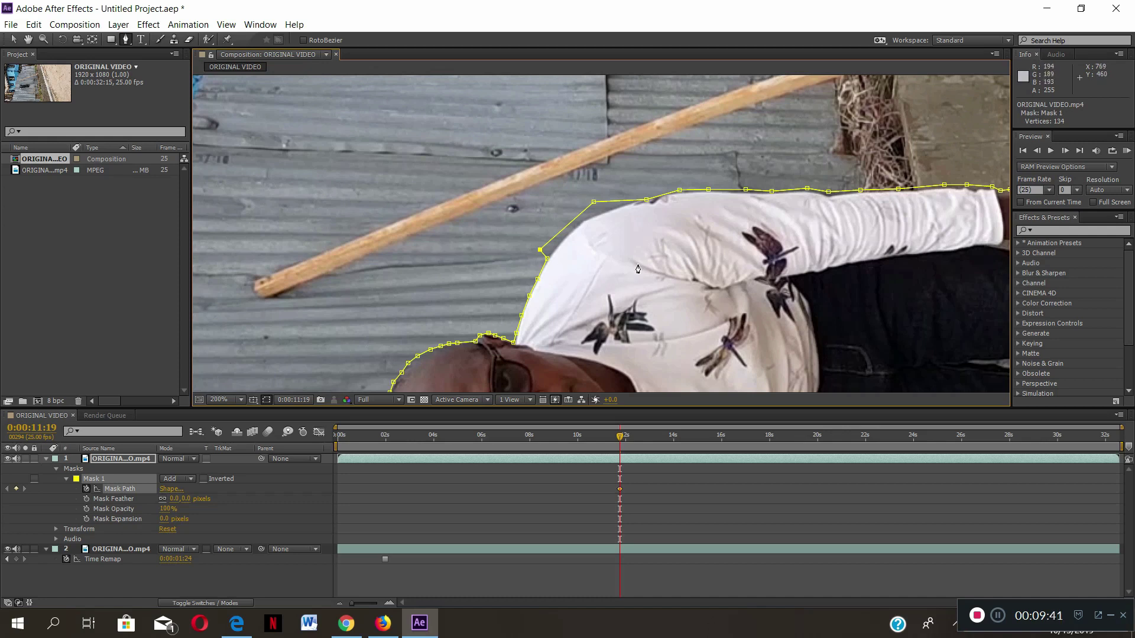
# Step: Fit the mask path to the man's shoulder by moving two outlying vertices onto its edge and adding a vertex between them
pyautogui.press('.')
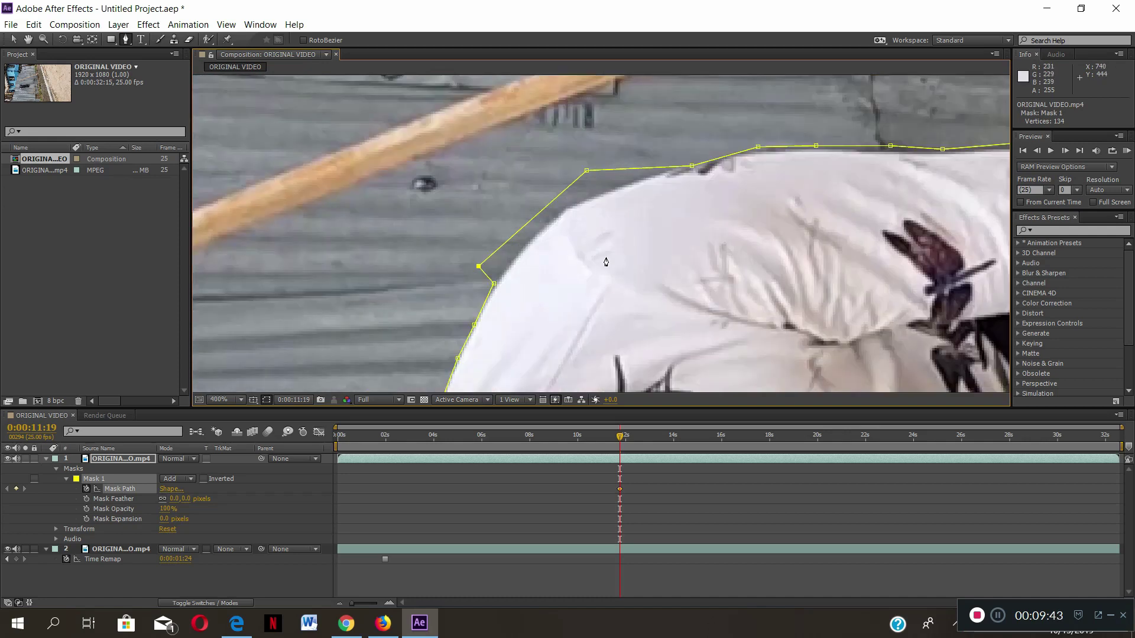
pyautogui.press('.')
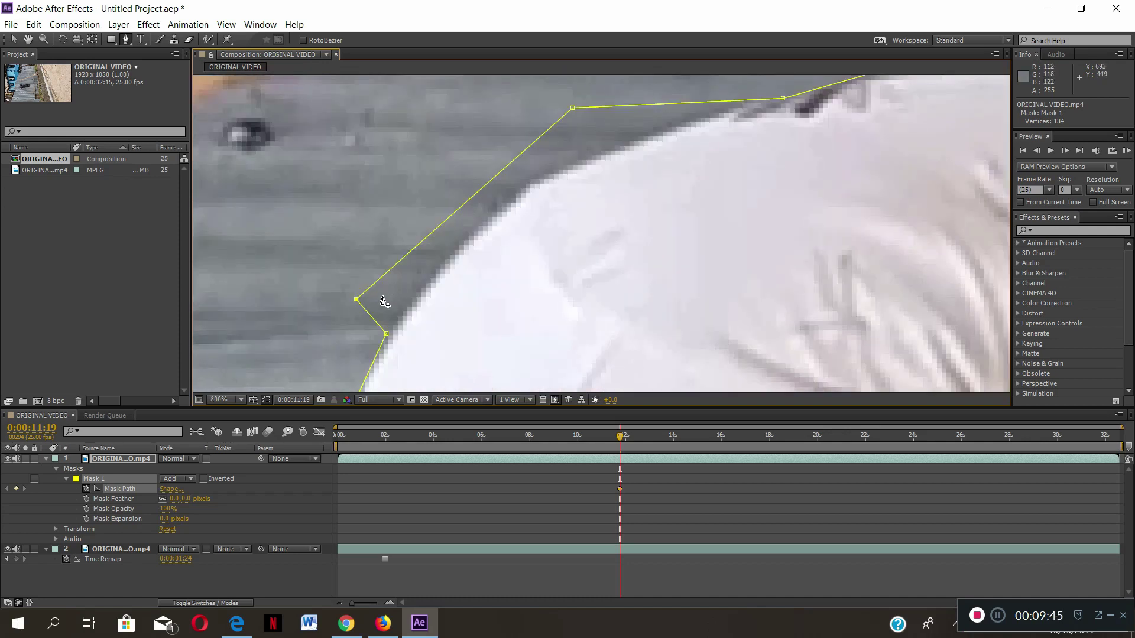
pyautogui.click(620, 549)
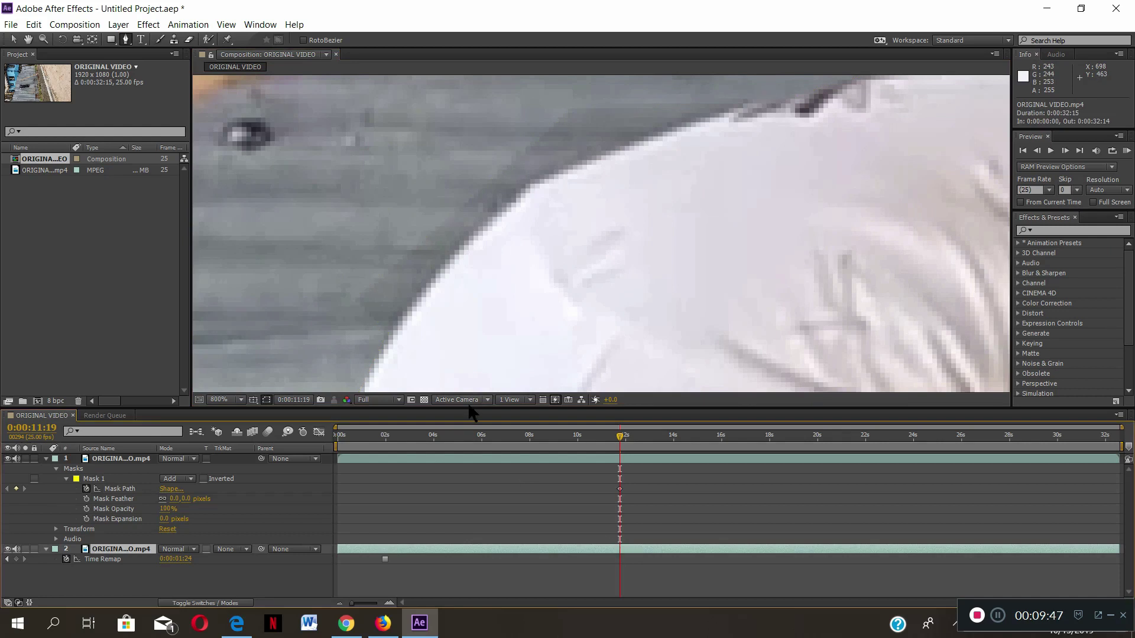
pyautogui.click(623, 457)
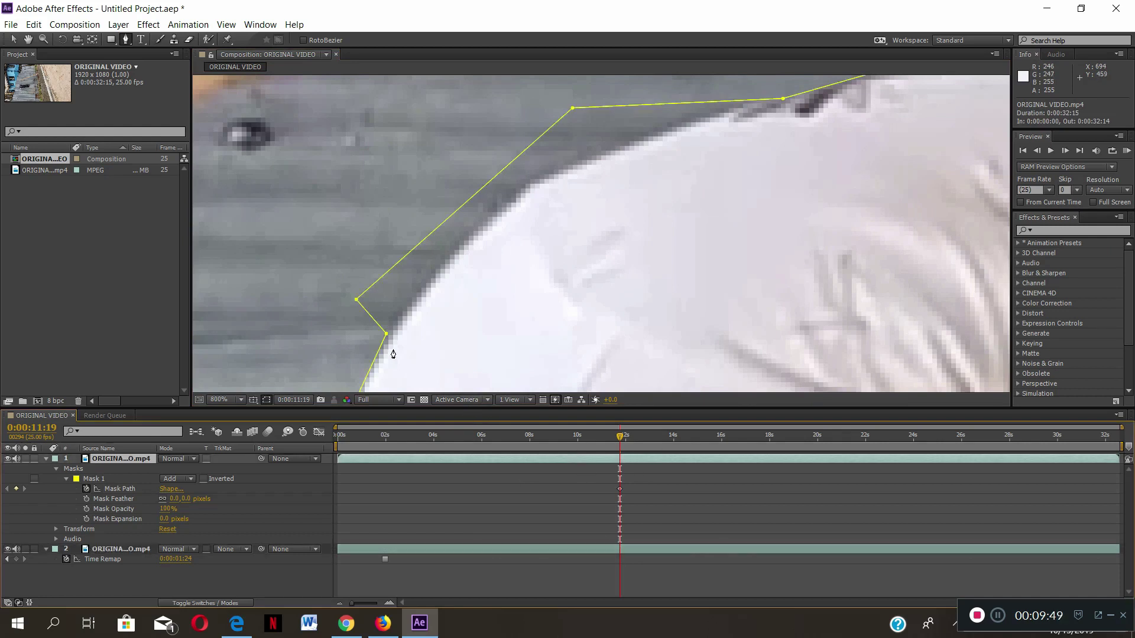
pyautogui.moveTo(356, 300); pyautogui.dragTo(416, 285)
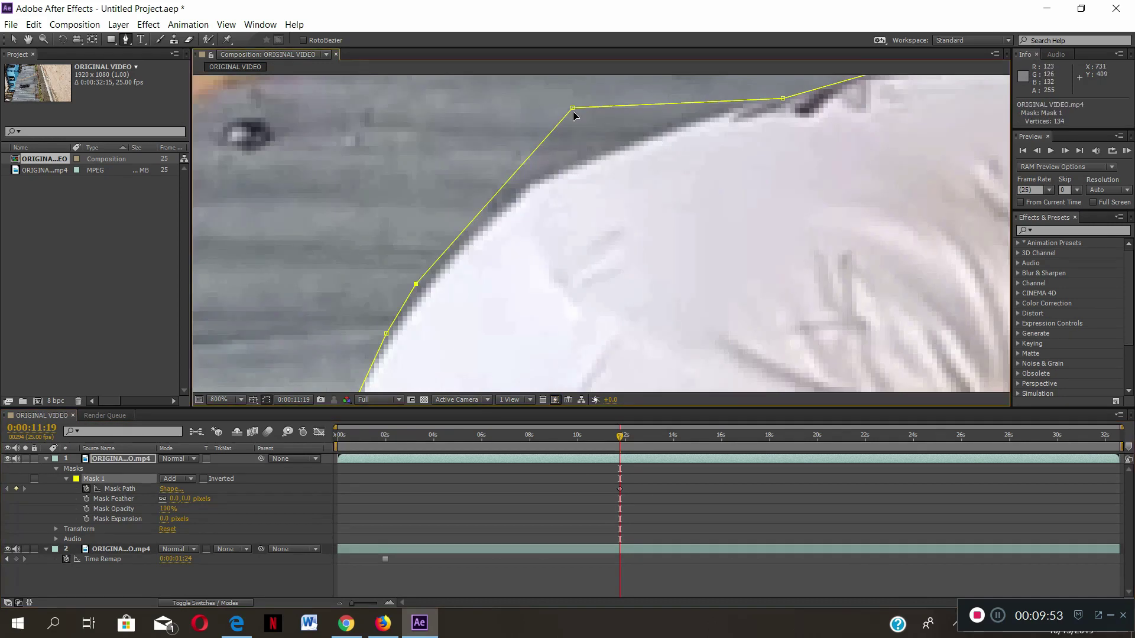
pyautogui.moveTo(572, 110); pyautogui.dragTo(600, 151)
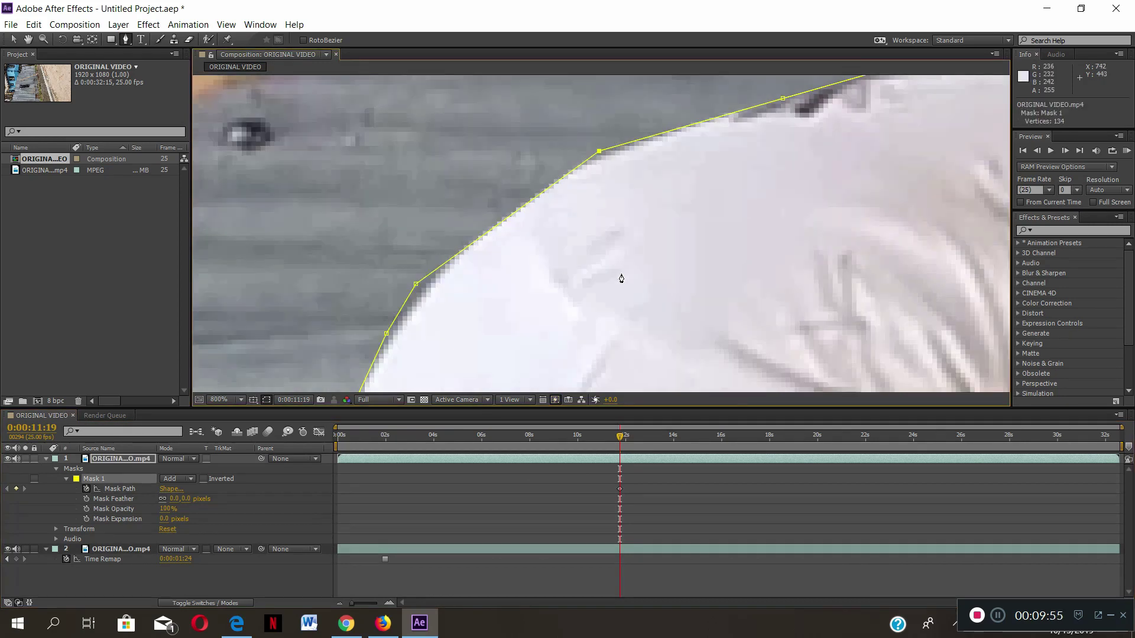
pyautogui.click(499, 225)
pyautogui.moveTo(502, 225); pyautogui.dragTo(492, 219)
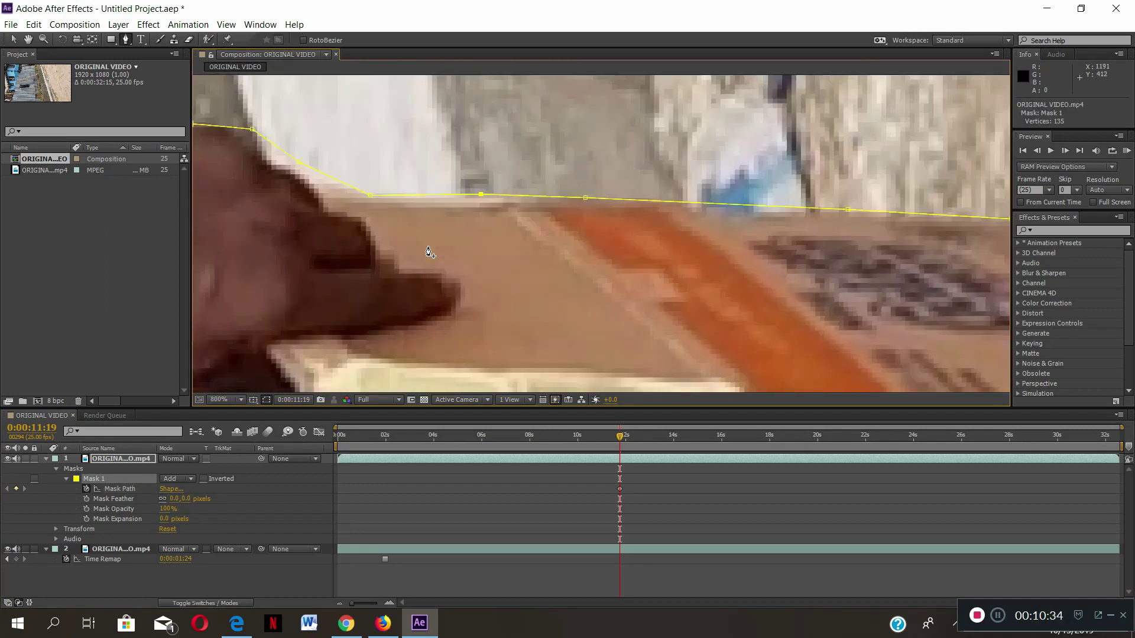
# Step: Expand the timeline to frame level and advance the current time to 0:00:11:22, checking the mask against the man frame by frame
pyautogui.scroll(-6, 429, 253)
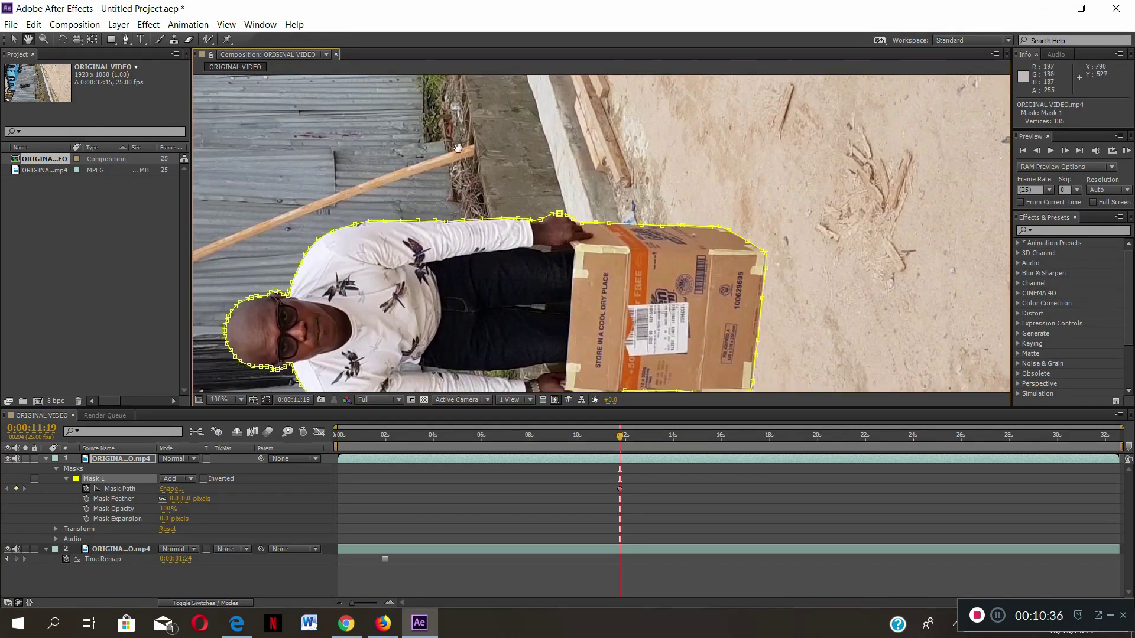
pyautogui.scroll(-3, 458, 148)
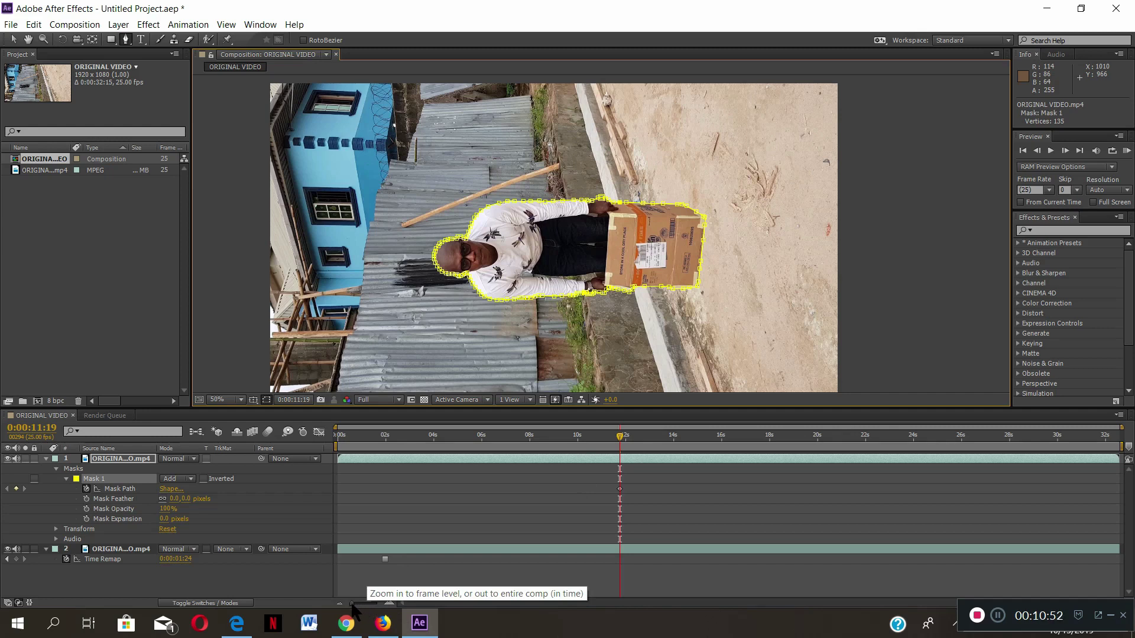
pyautogui.moveTo(352, 604); pyautogui.dragTo(384, 602)
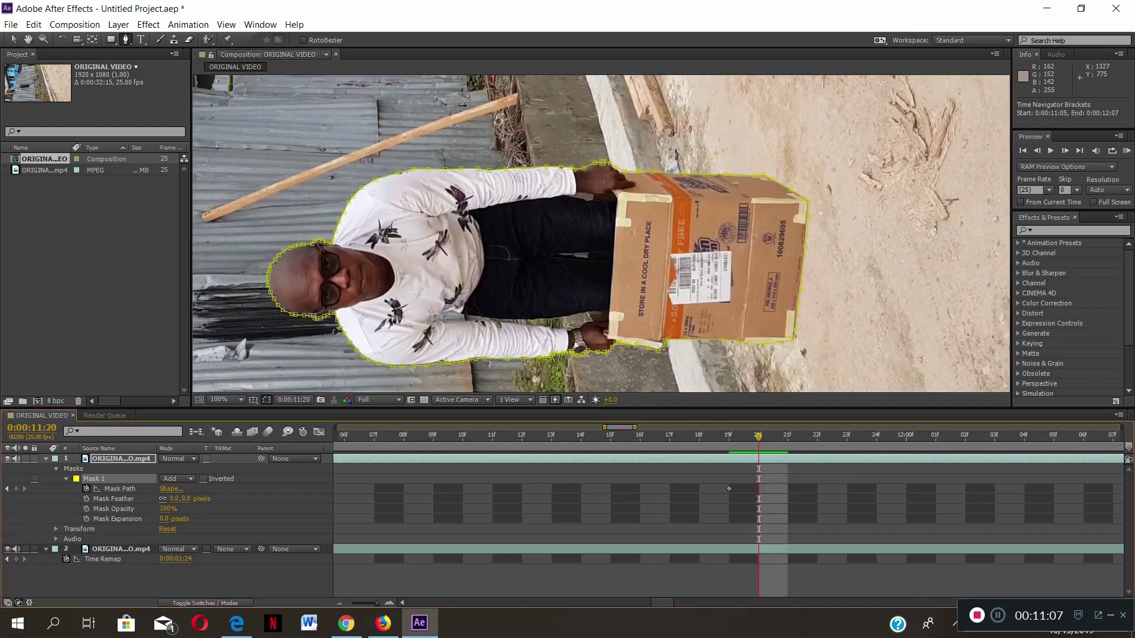
pyautogui.click(786, 438)
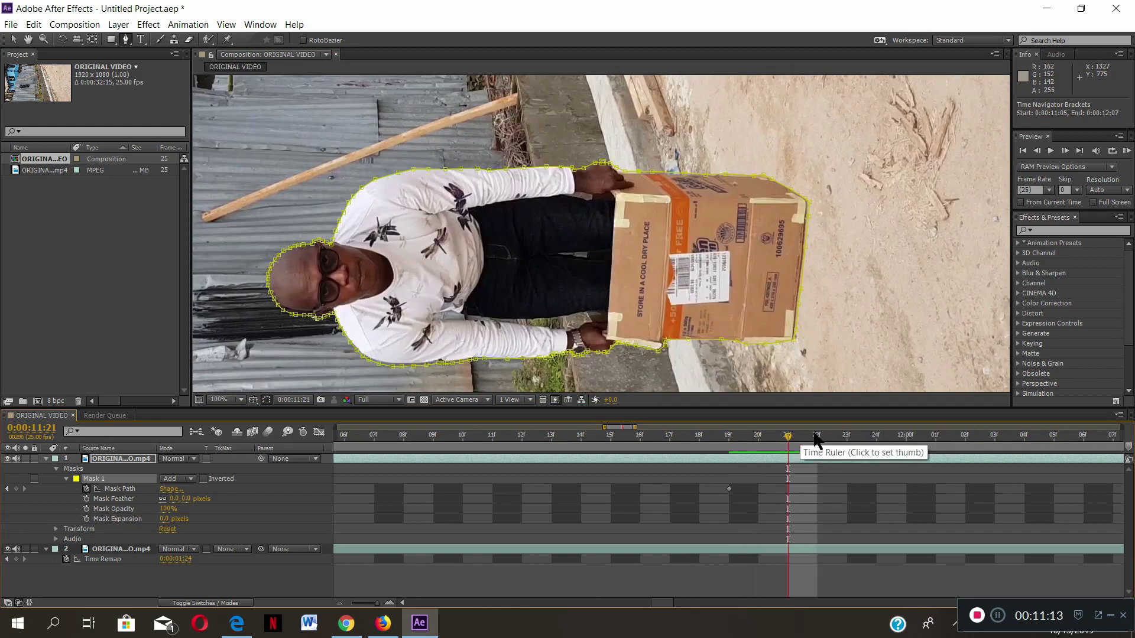
pyautogui.click(815, 440)
pyautogui.click(786, 438)
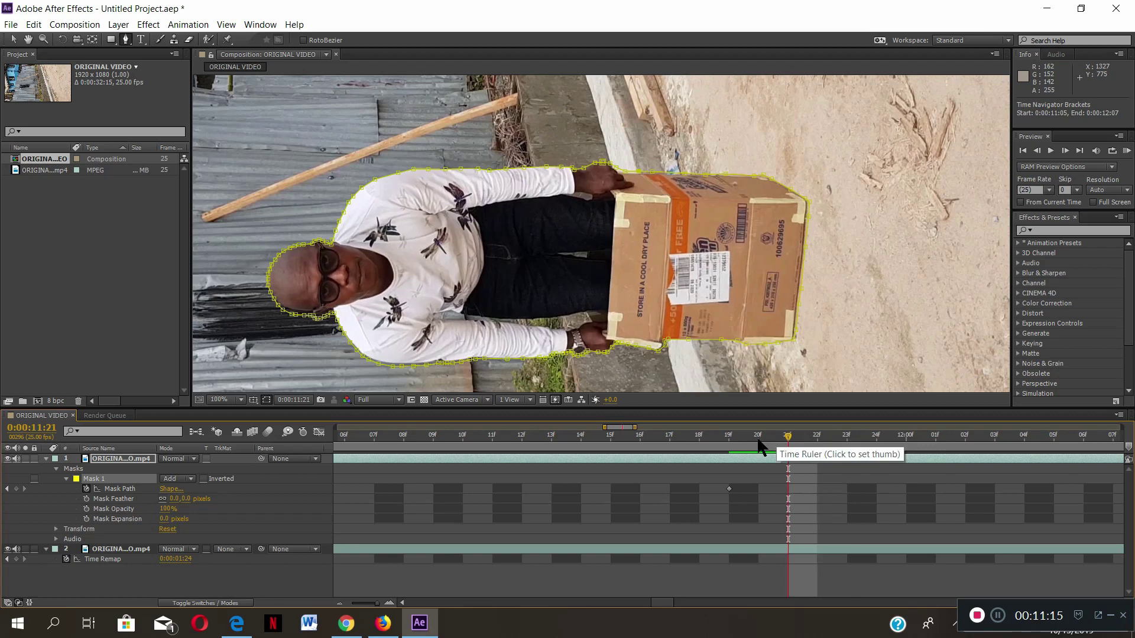
pyautogui.click(759, 445)
pyautogui.click(788, 441)
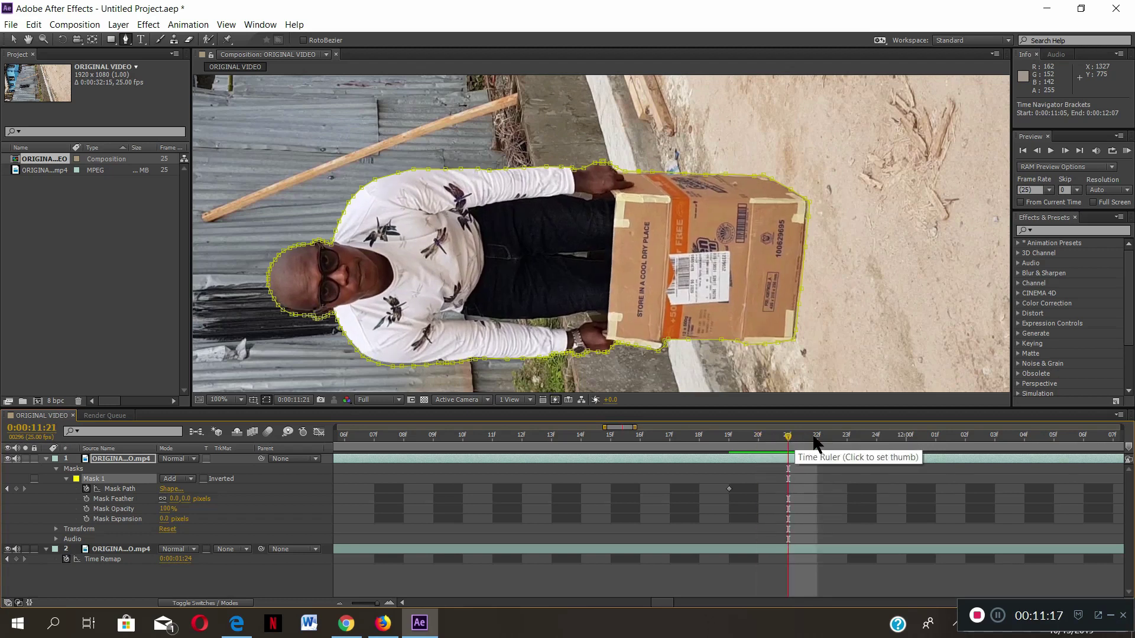
pyautogui.click(817, 441)
# Step: Examine the carton's ground-side edge against the mask, comparing 0:00:11:22 with the frames at 0:00:11:19 and 0:00:12:02
pyautogui.press('.')
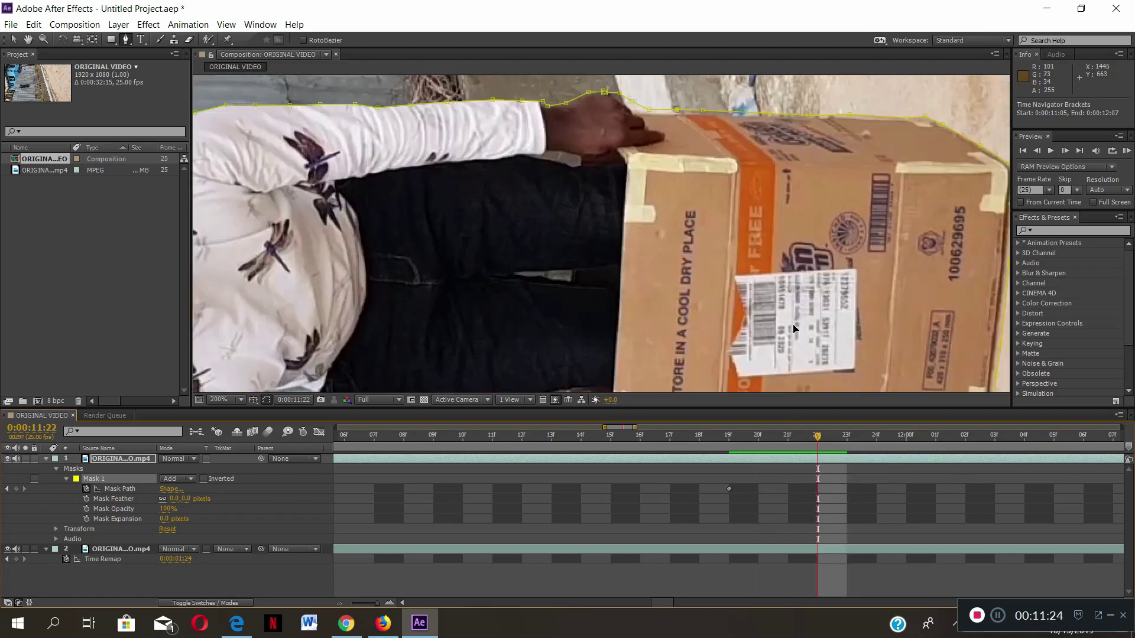
pyautogui.press('.')
pyautogui.press('h')
pyautogui.moveTo(793, 324); pyautogui.dragTo(260, 282)
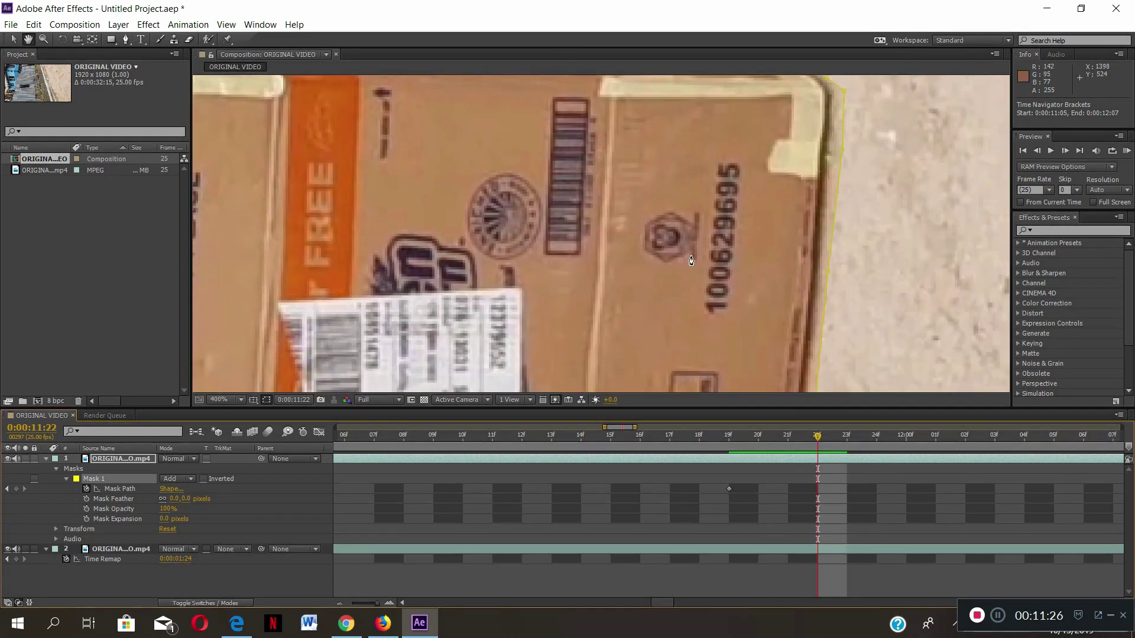
pyautogui.moveTo(691, 260); pyautogui.dragTo(400, 259)
pyautogui.press('g')
pyautogui.click(813, 548)
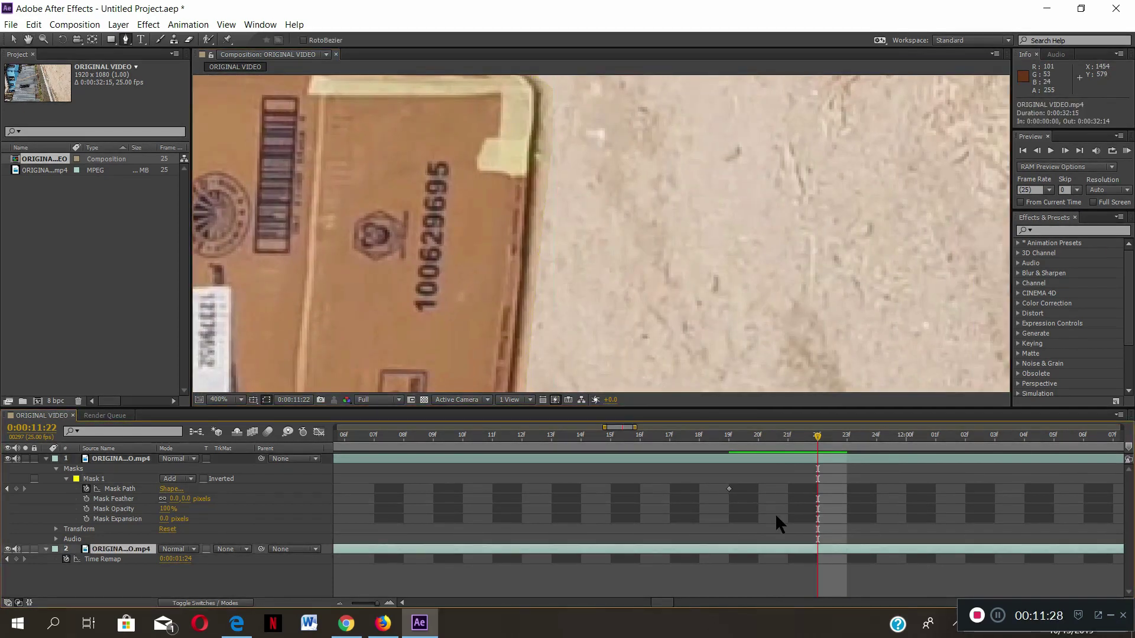
pyautogui.click(731, 436)
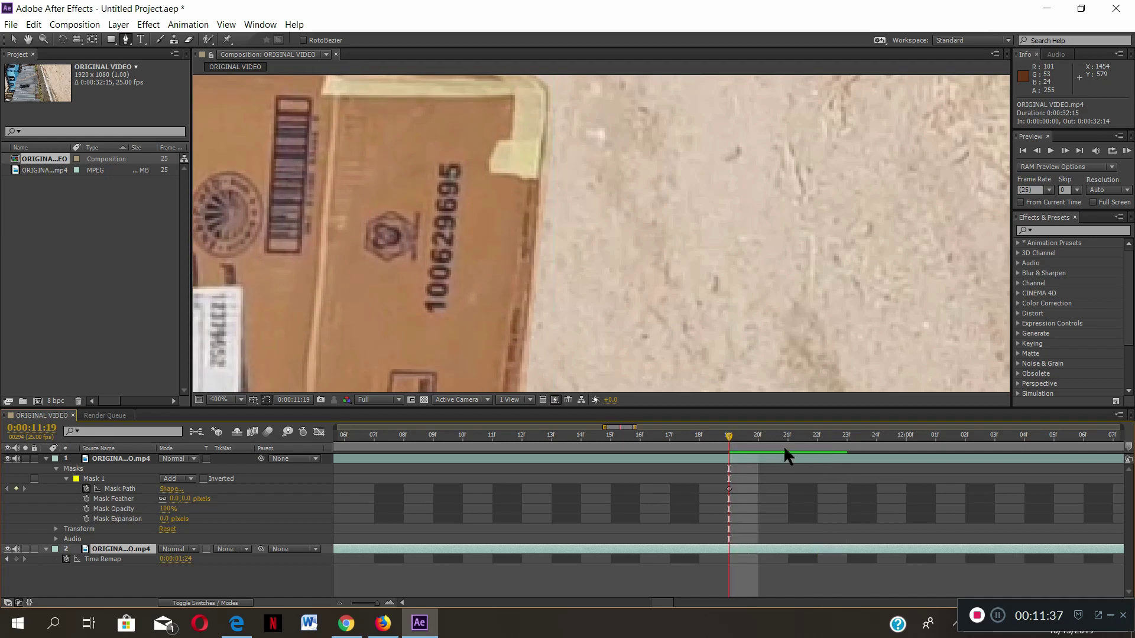
pyautogui.click(817, 436)
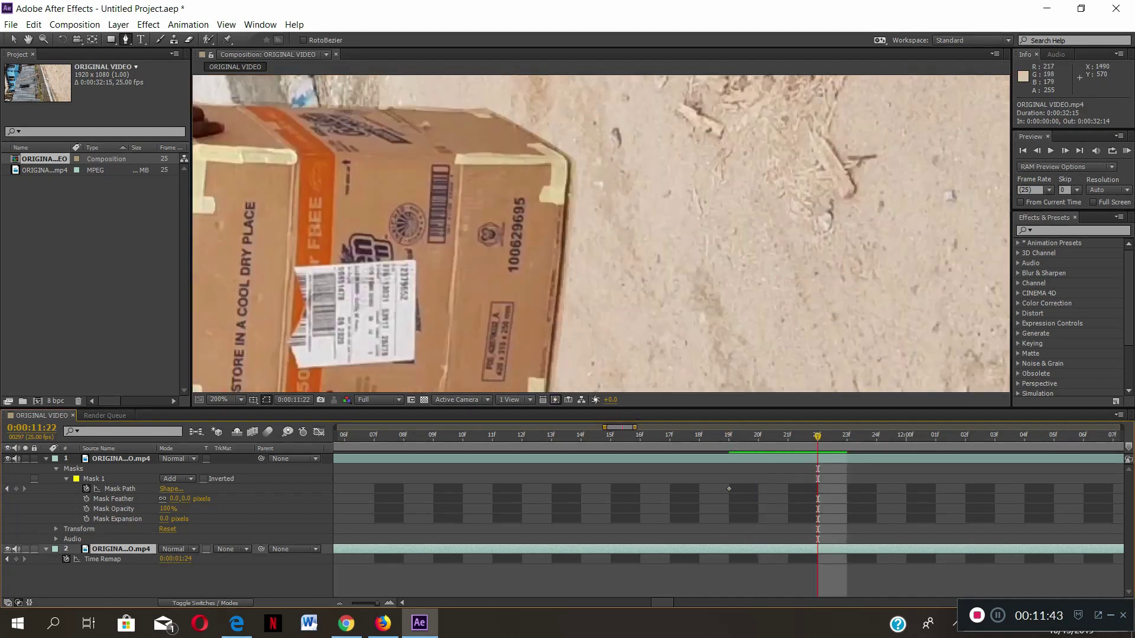
pyautogui.moveTo(886, 437); pyautogui.dragTo(955, 437)
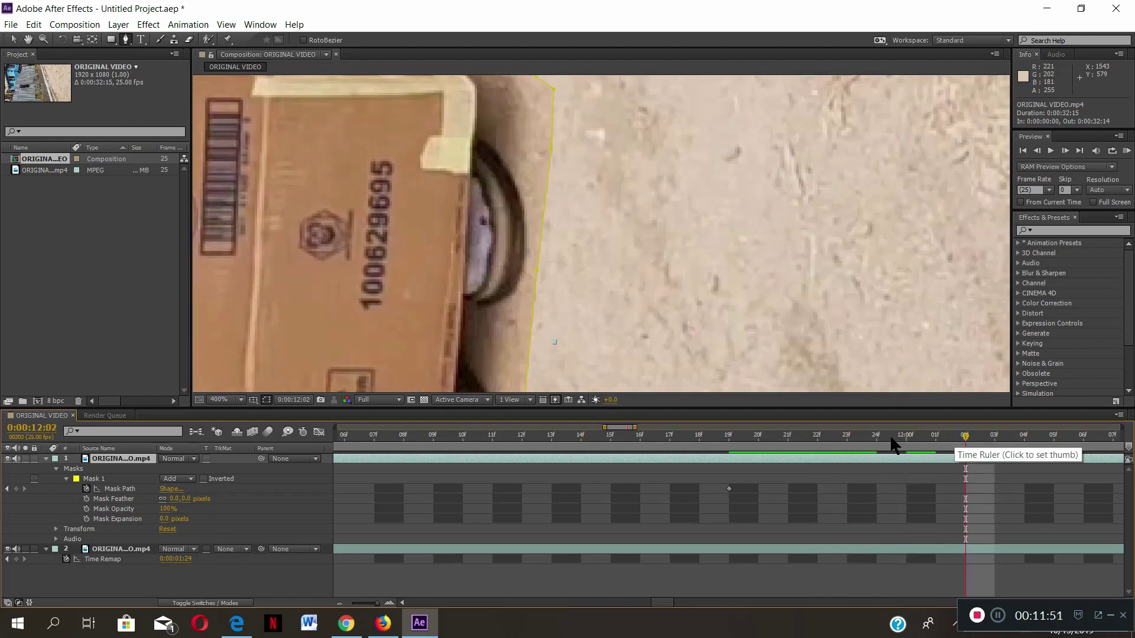
pyautogui.click(817, 438)
pyautogui.press(',')
pyautogui.press('.')
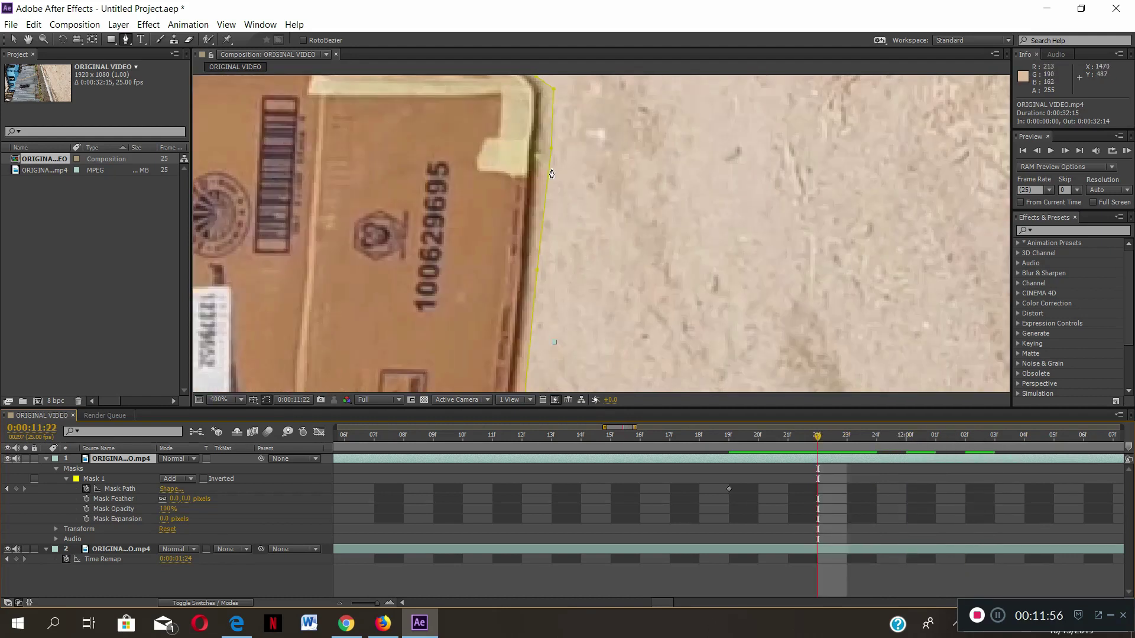
# Step: Pull the mask vertices along the carton's ground-side edge inward at 0:00:11:22 to fit the box, undoing a misplaced path edit
pyautogui.moveTo(552, 101); pyautogui.dragTo(543, 91)
pyautogui.moveTo(537, 271); pyautogui.dragTo(527, 272)
pyautogui.moveTo(551, 148); pyautogui.dragTo(535, 149)
pyautogui.moveTo(545, 96); pyautogui.dragTo(537, 95)
pyautogui.moveTo(535, 151); pyautogui.dragTo(565, 184)
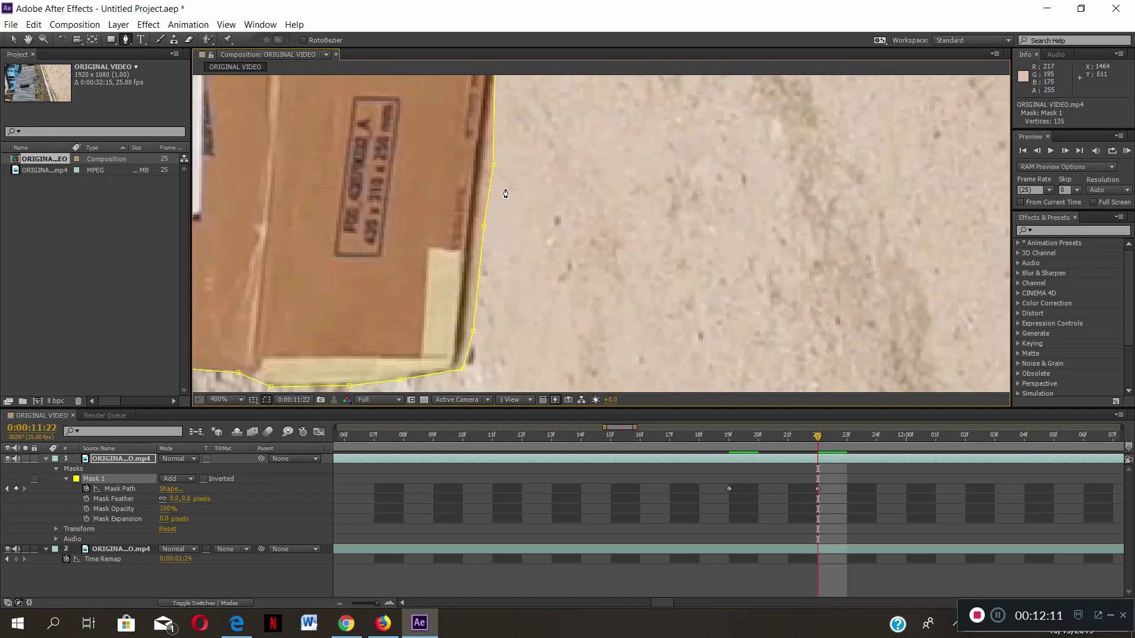
pyautogui.hotkey('ctrl', 'z')
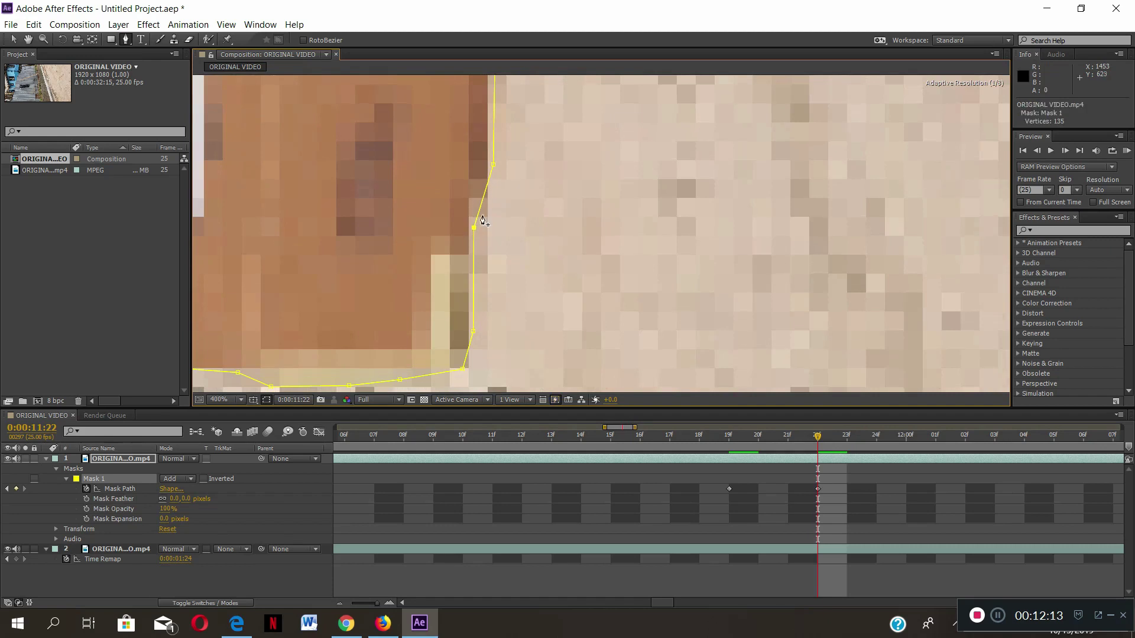
pyautogui.scroll(-5, 477, 222)
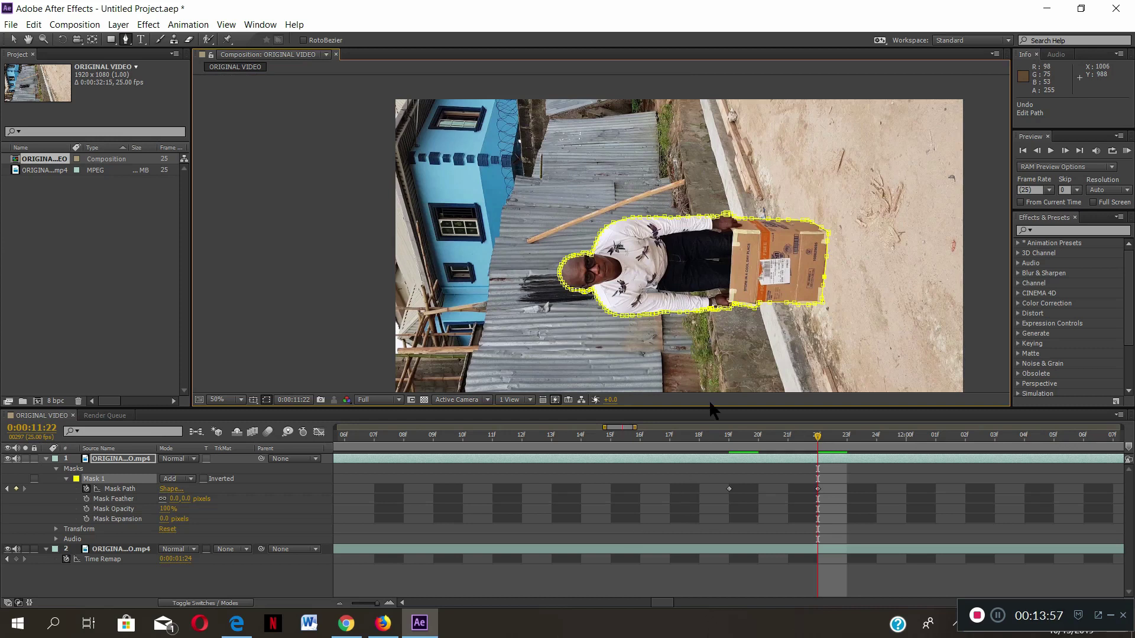
pyautogui.press('space')
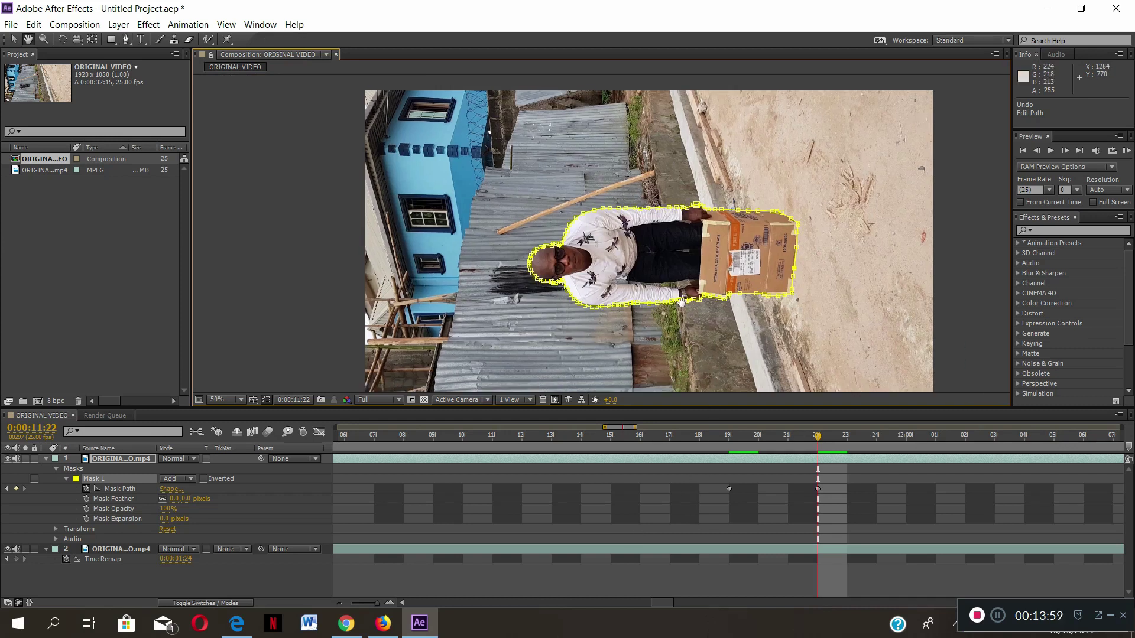
pyautogui.moveTo(743, 337); pyautogui.dragTo(714, 331)
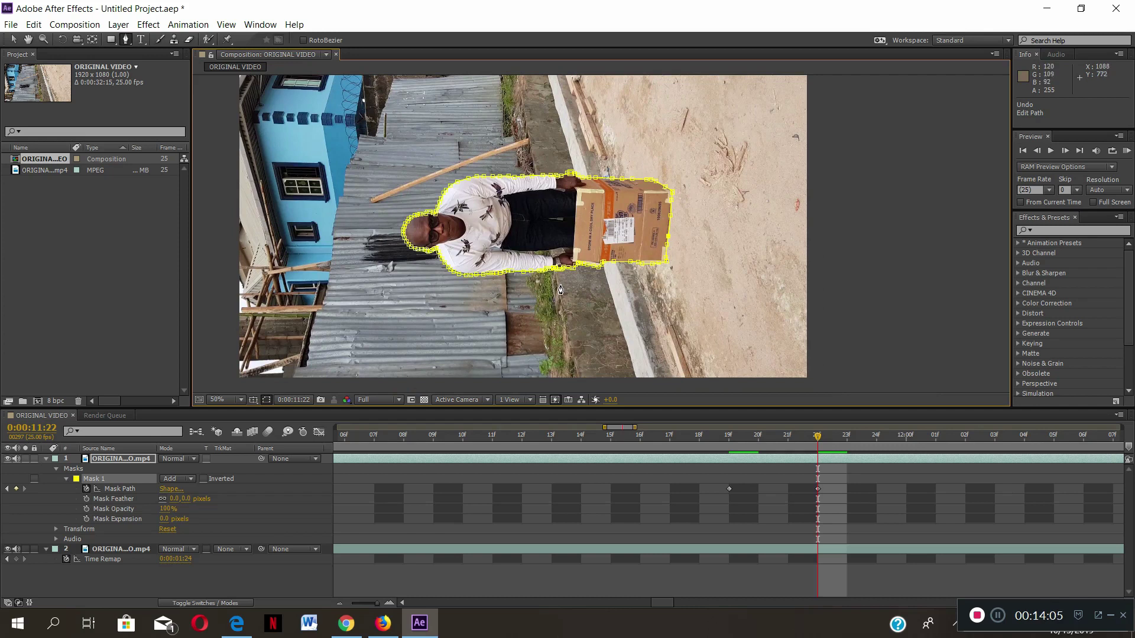
pyautogui.press('space')
pyautogui.moveTo(715, 354); pyautogui.dragTo(726, 399)
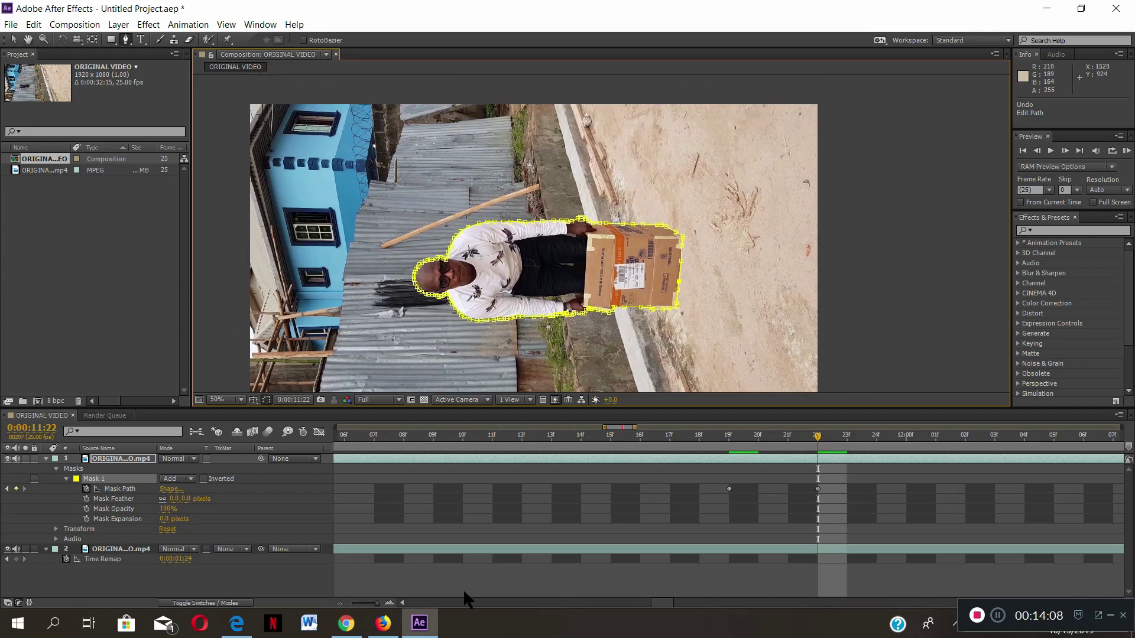